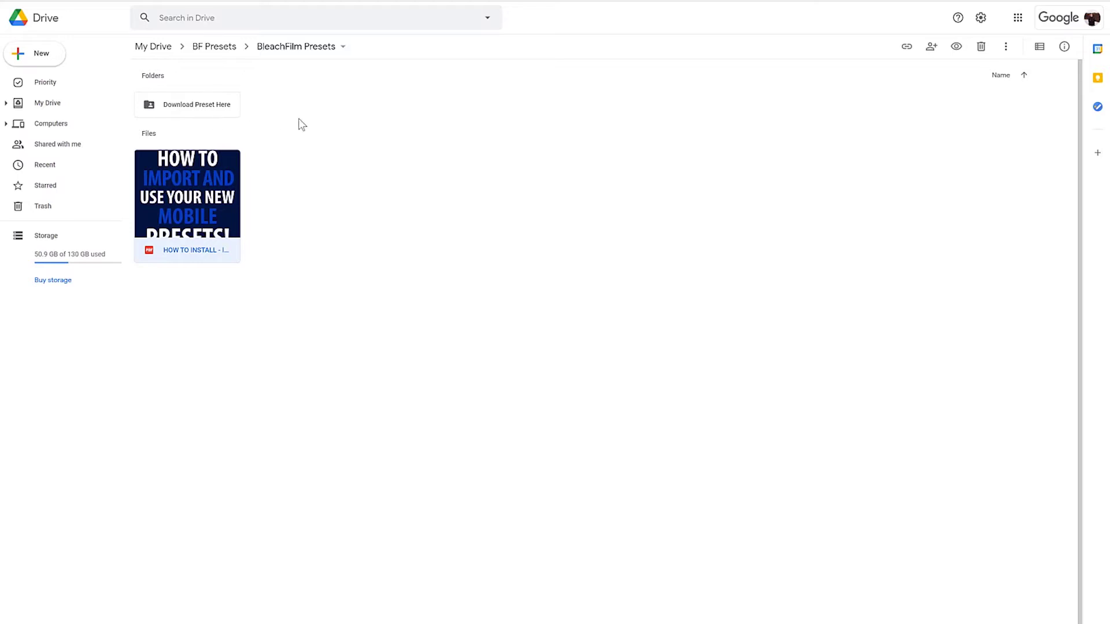
pyautogui.doubleClick(190, 181)
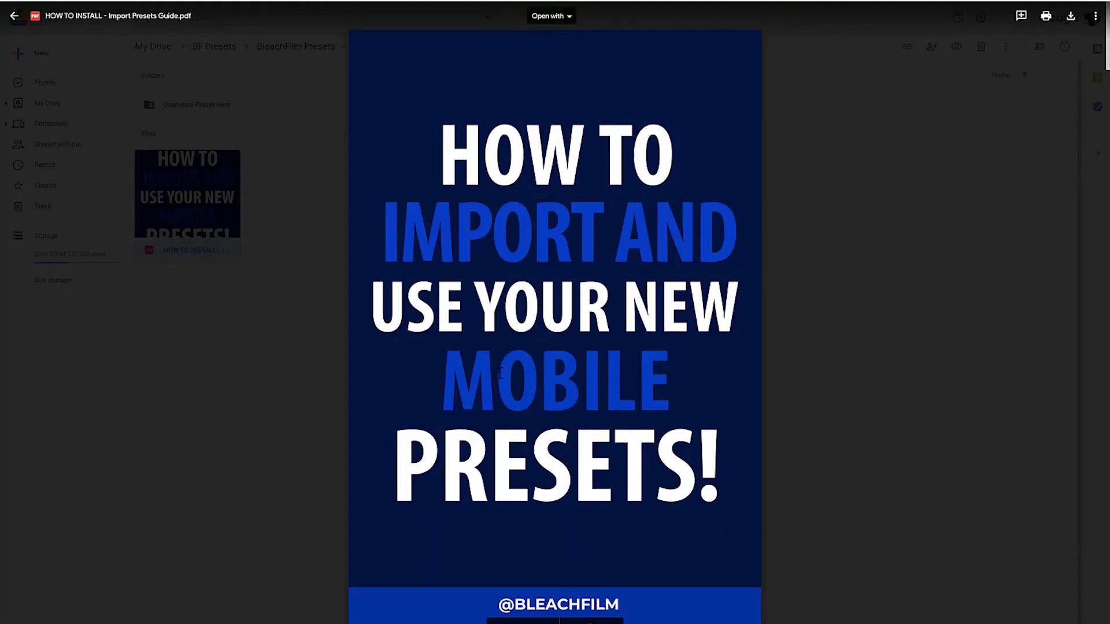
pyautogui.scroll(-9, 501, 373)
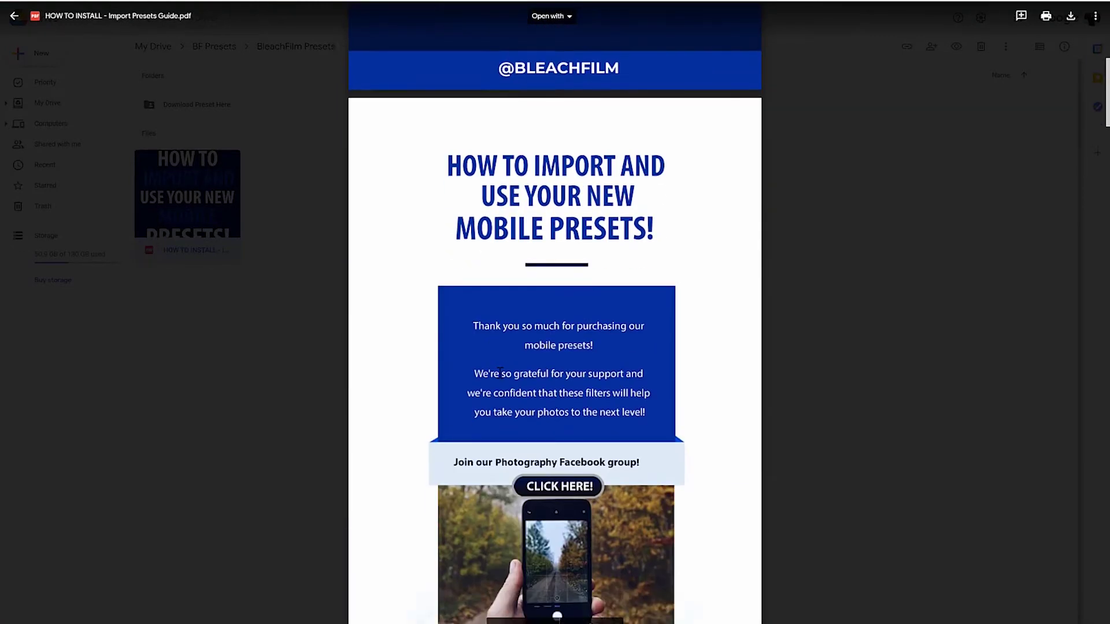
pyautogui.scroll(-20, 501, 373)
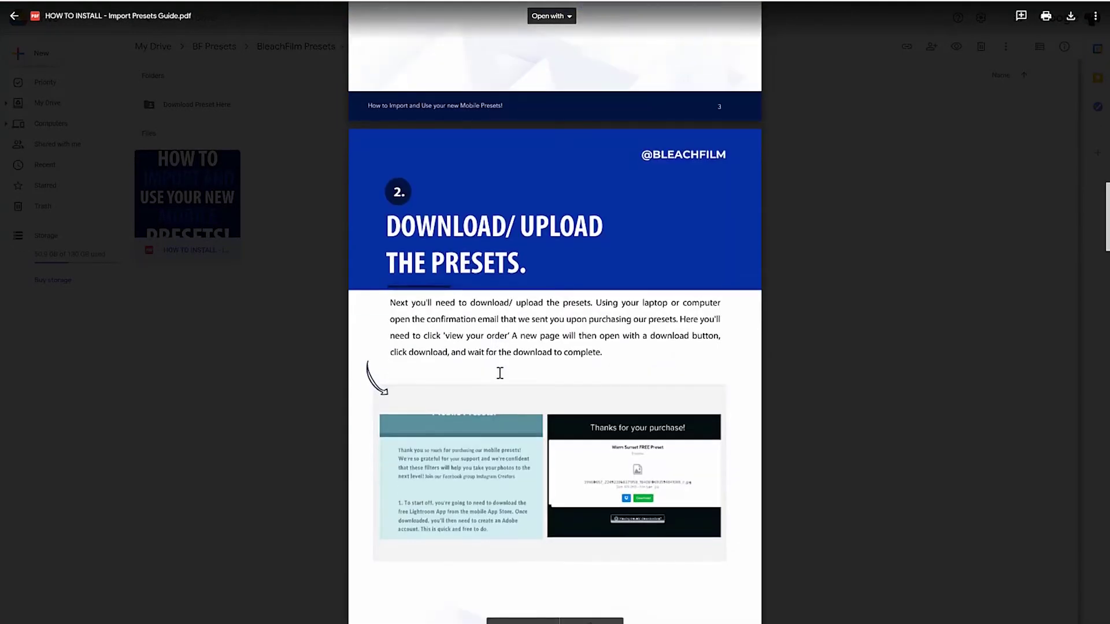
pyautogui.scroll(-17, 500, 373)
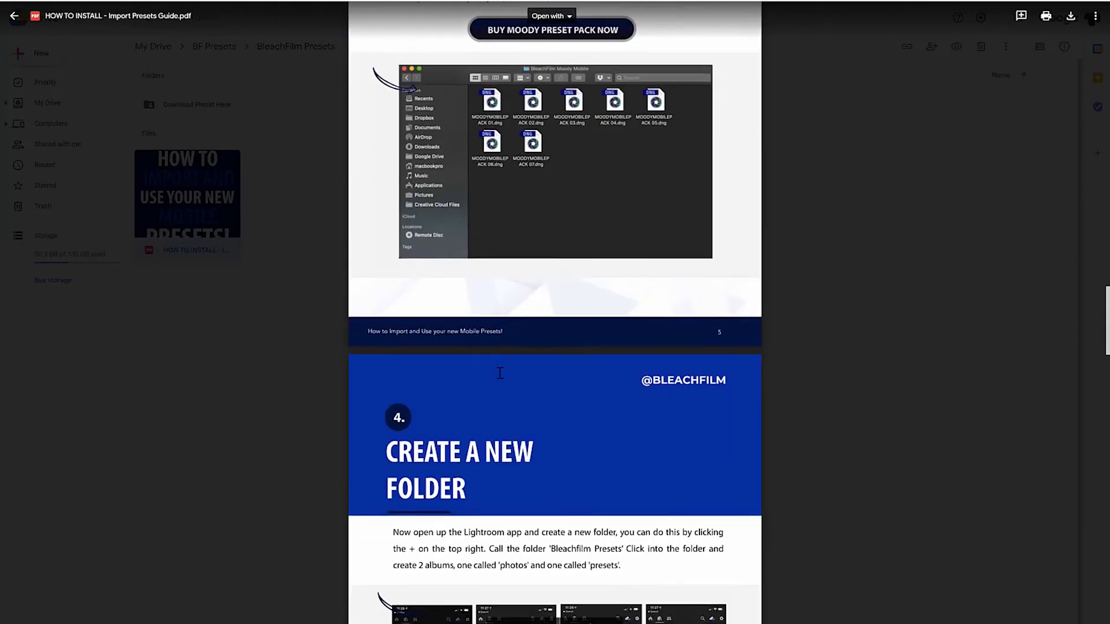
pyautogui.scroll(-14, 500, 373)
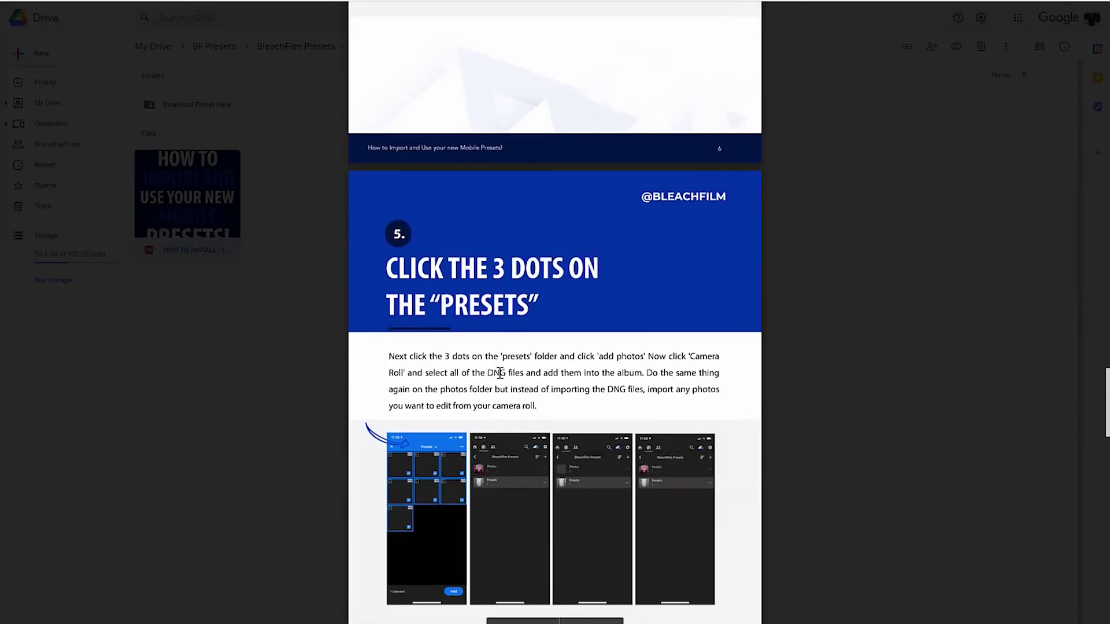
pyautogui.scroll(-3, 500, 373)
pyautogui.scroll(-1, 635, 330)
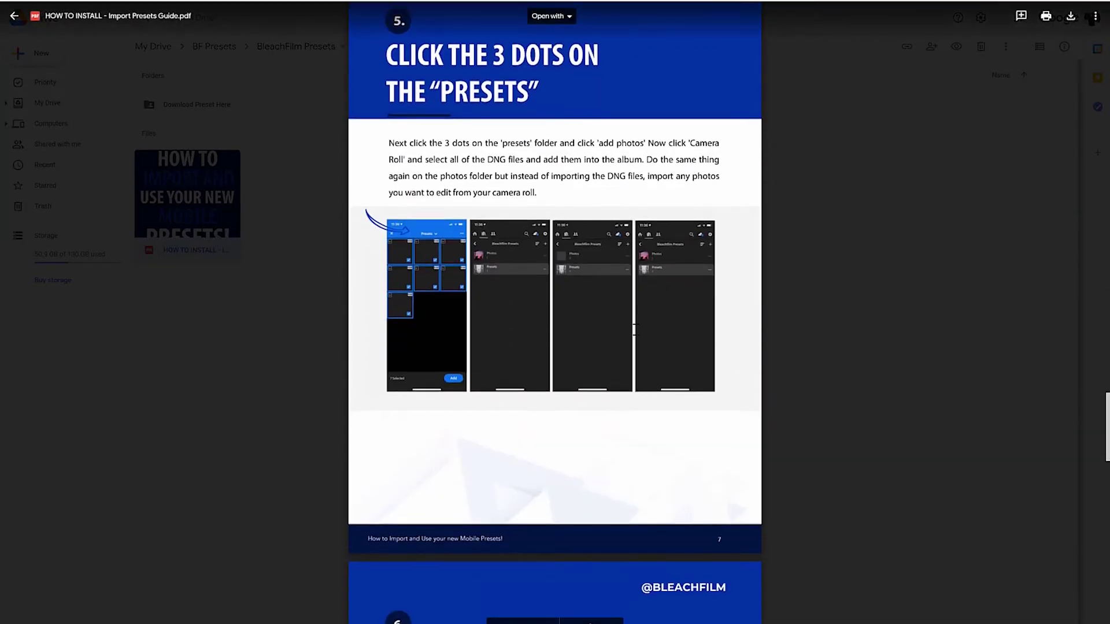
pyautogui.scroll(-14, 635, 329)
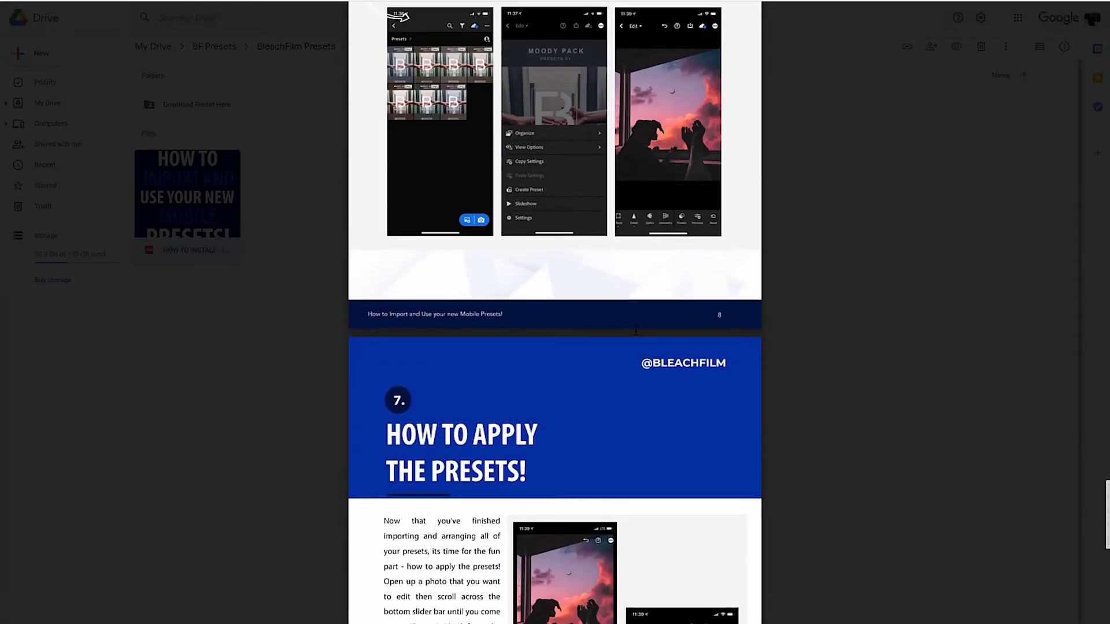
pyautogui.click(888, 324)
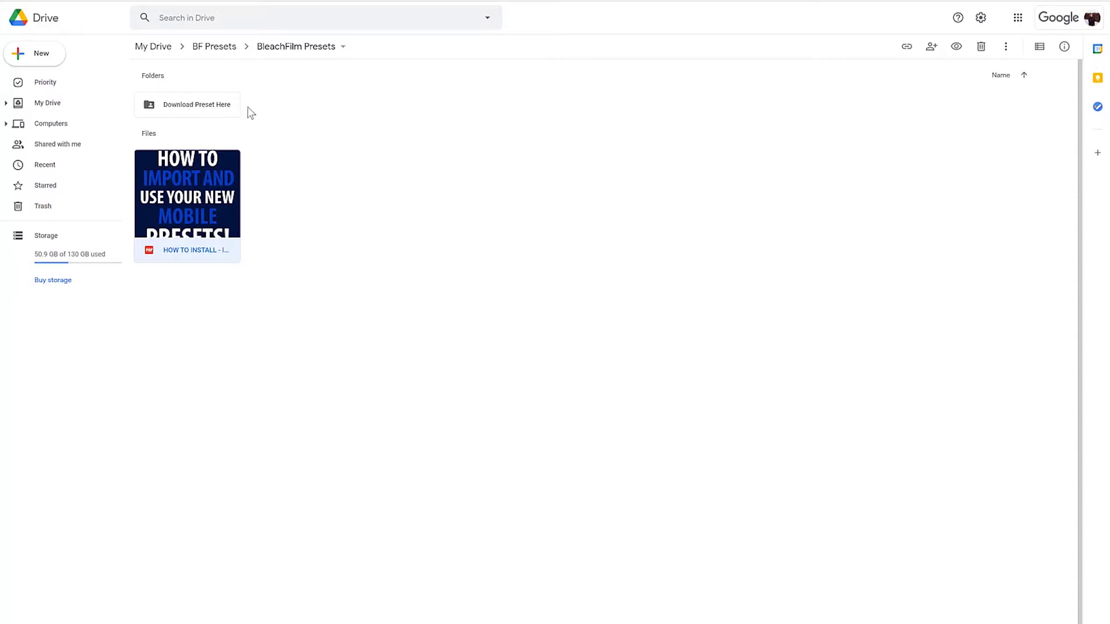
# - Download the preset file from Download Preset Here > Desktop - Lightroom Classic
pyautogui.click(275, 118)
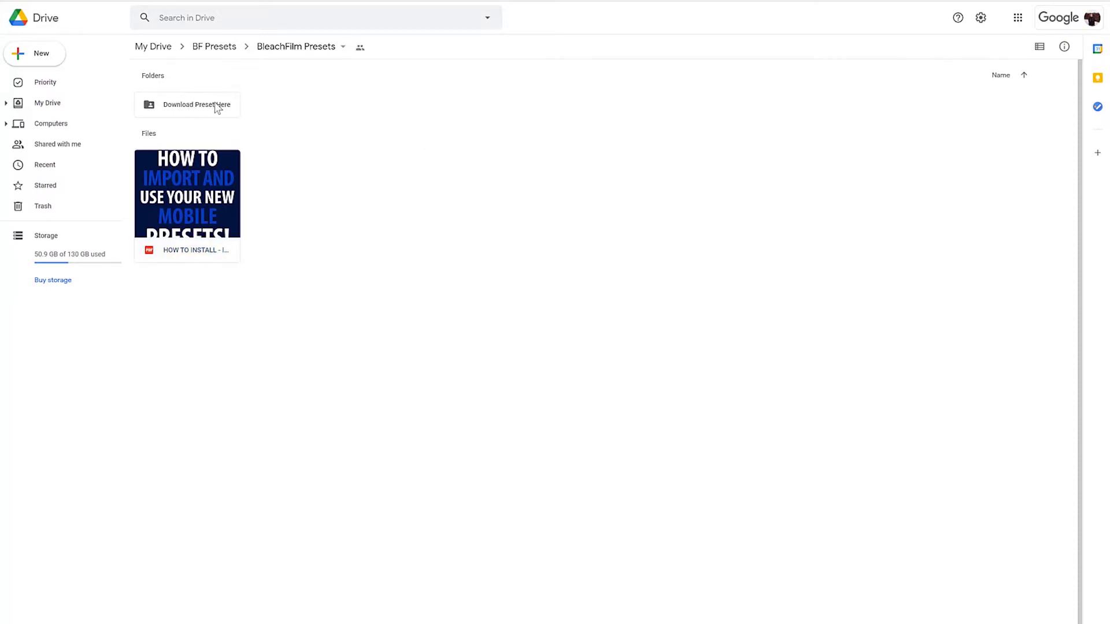
pyautogui.click(201, 118)
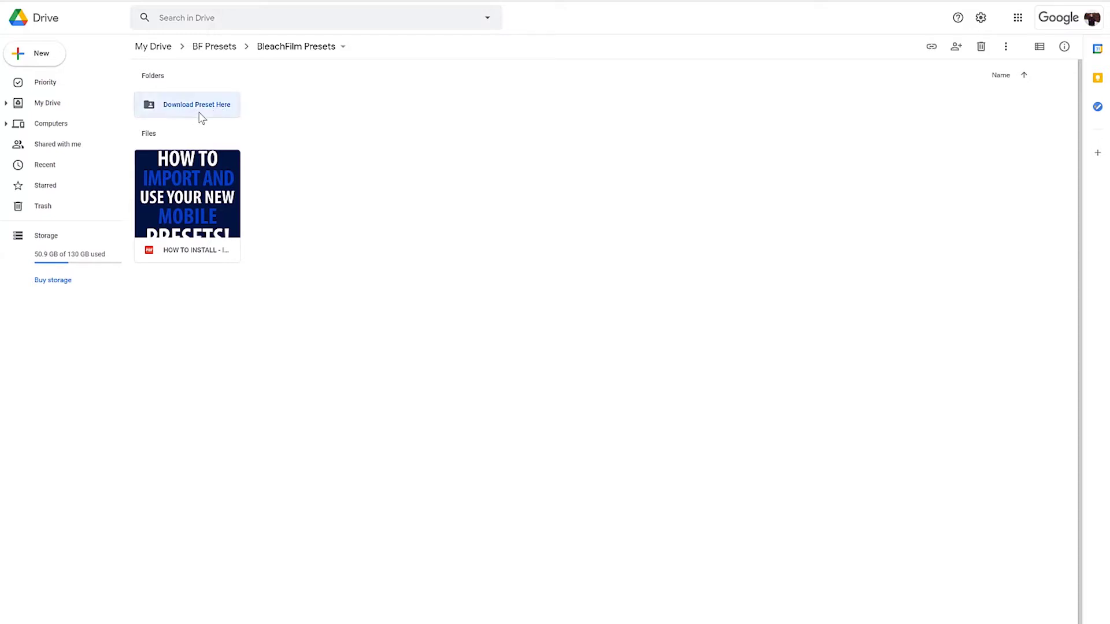
pyautogui.doubleClick(201, 118)
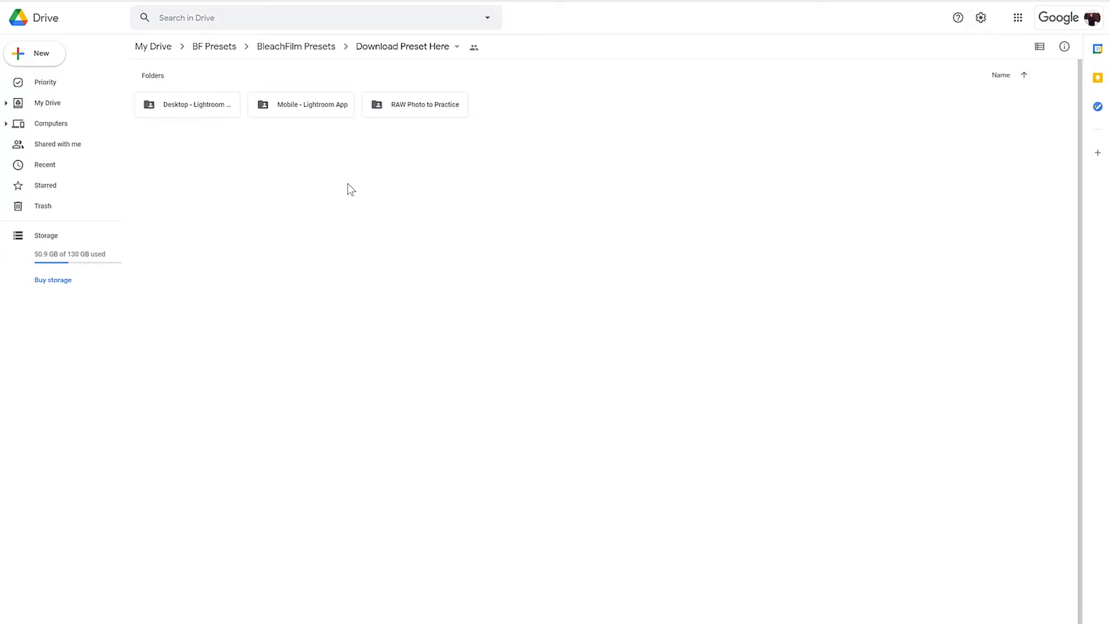
pyautogui.doubleClick(203, 104)
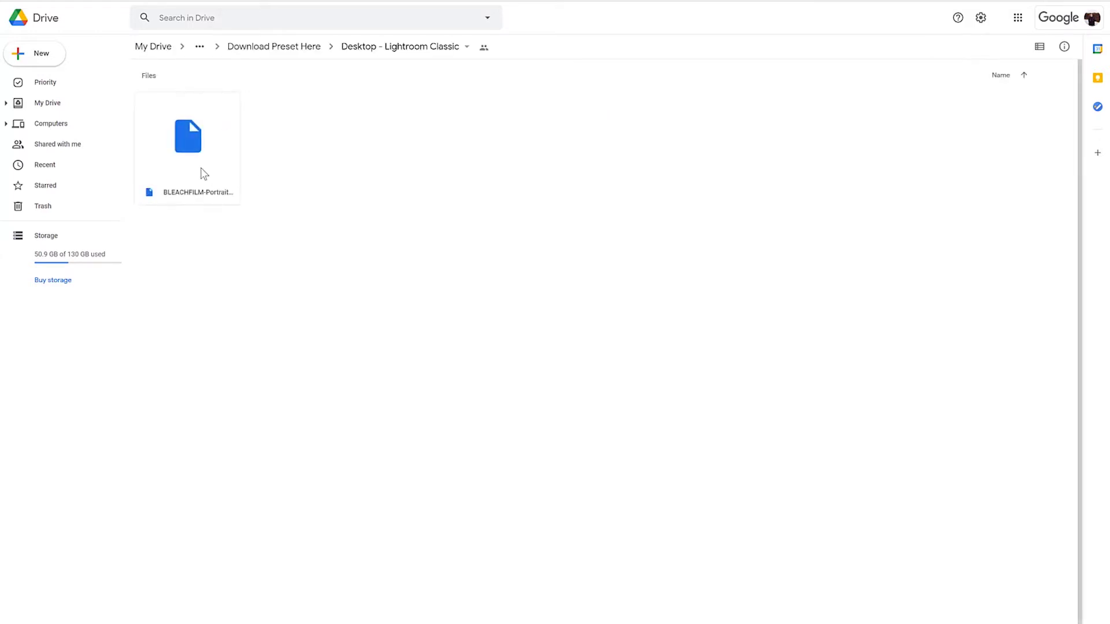
pyautogui.rightClick(204, 173)
pyautogui.click(236, 438)
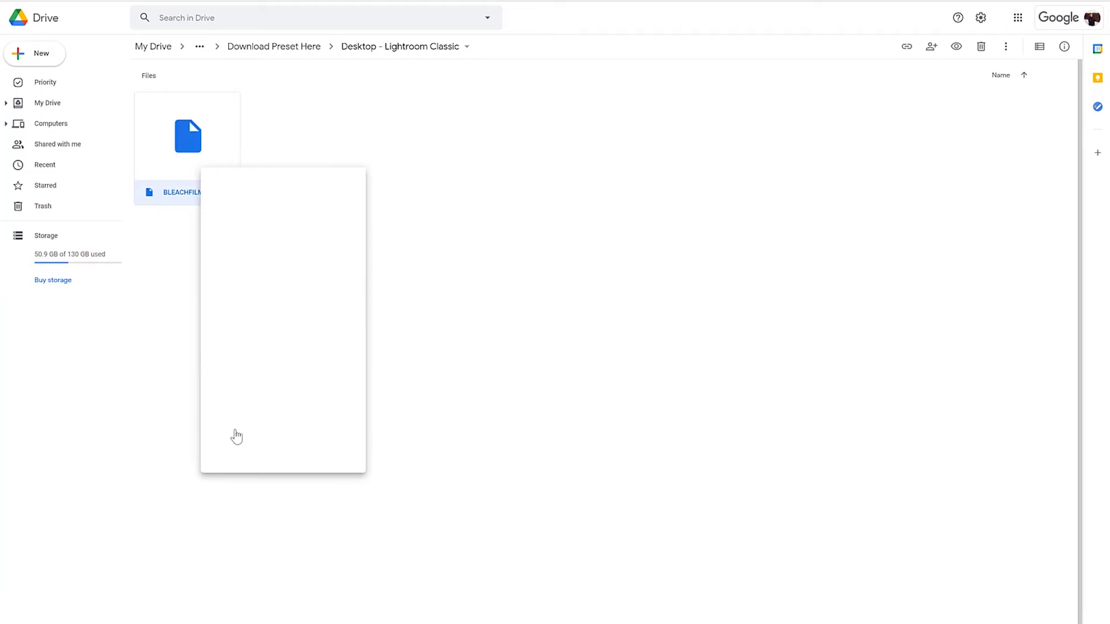
# - Download BleachFilm_RAW.arw from the RAW Photo to Practice folder
pyautogui.click(295, 49)
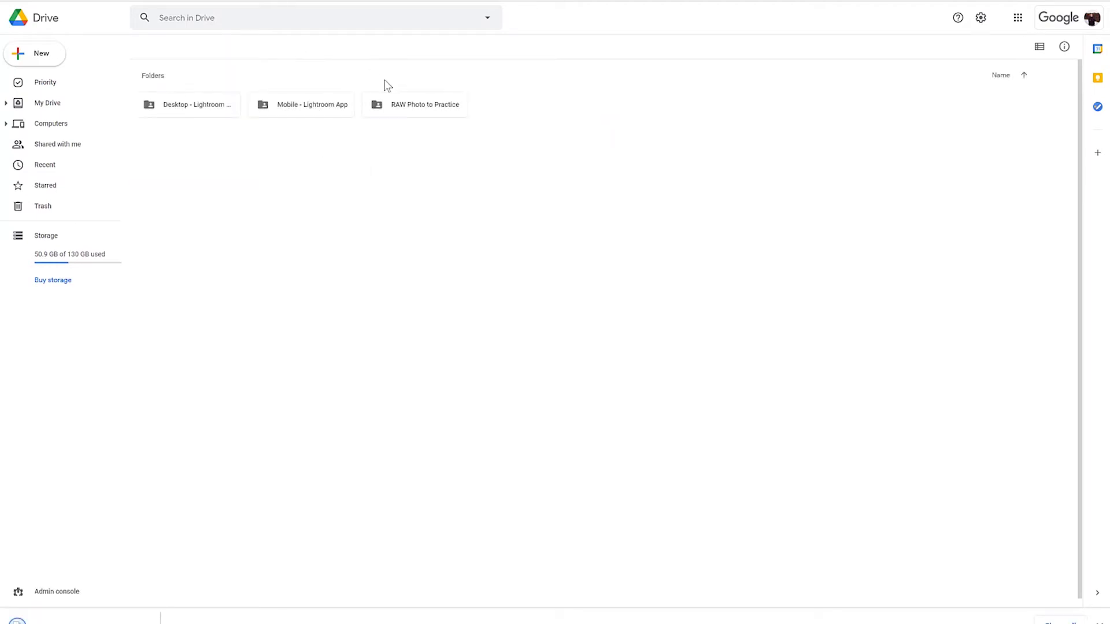
pyautogui.doubleClick(426, 104)
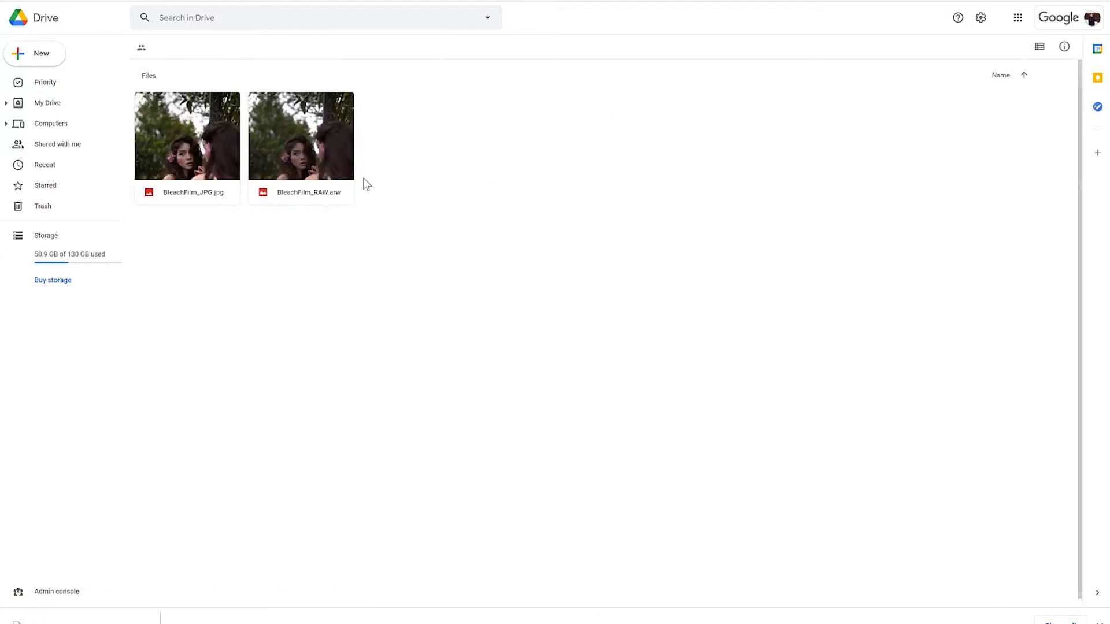
pyautogui.rightClick(318, 164)
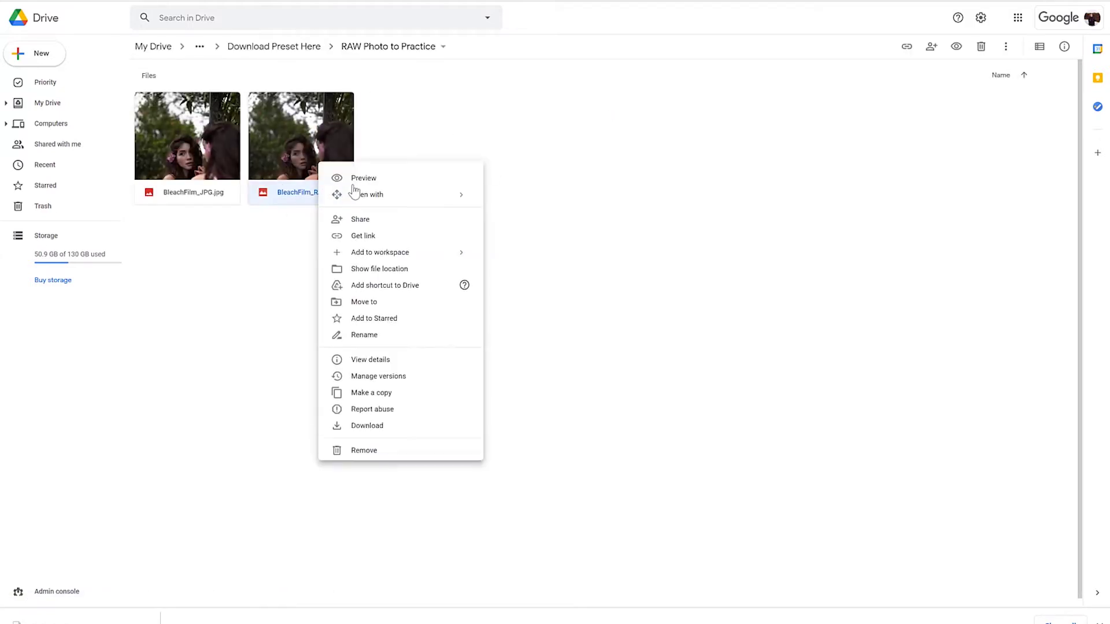
pyautogui.click(368, 428)
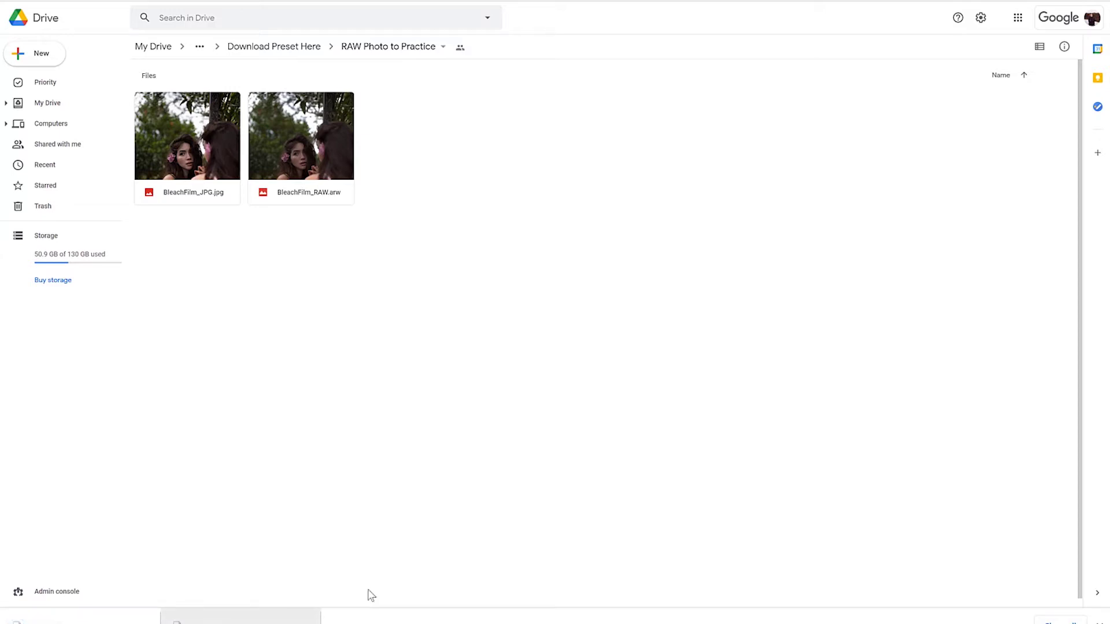
# - Switch to Lightroom Classic and look through the File menu without choosing a command
pyautogui.moveTo(557, 621)
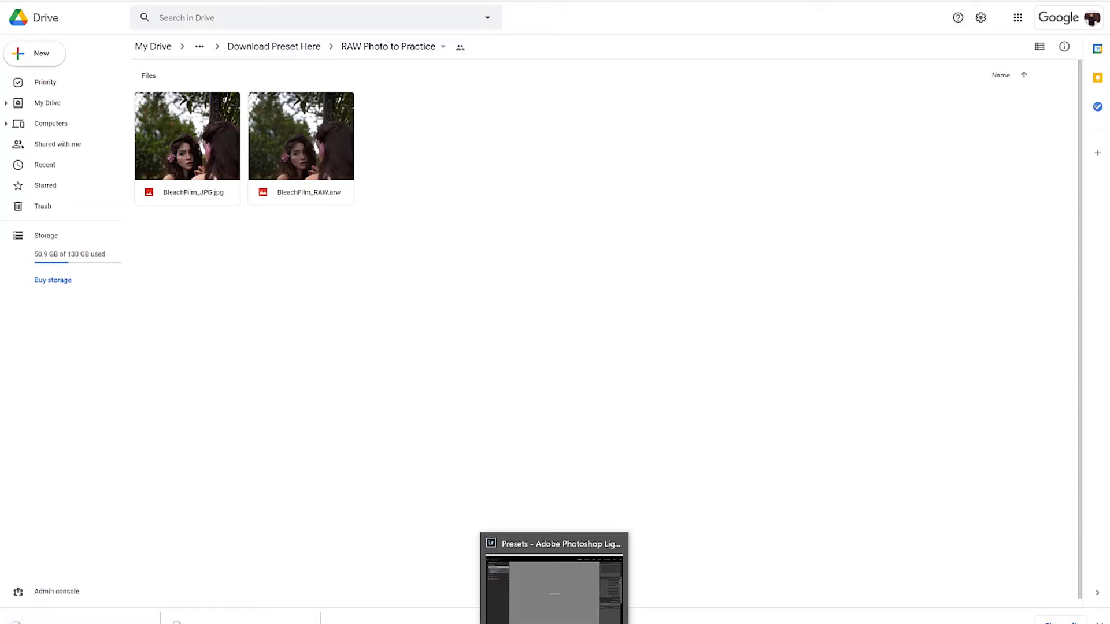
pyautogui.click(555, 580)
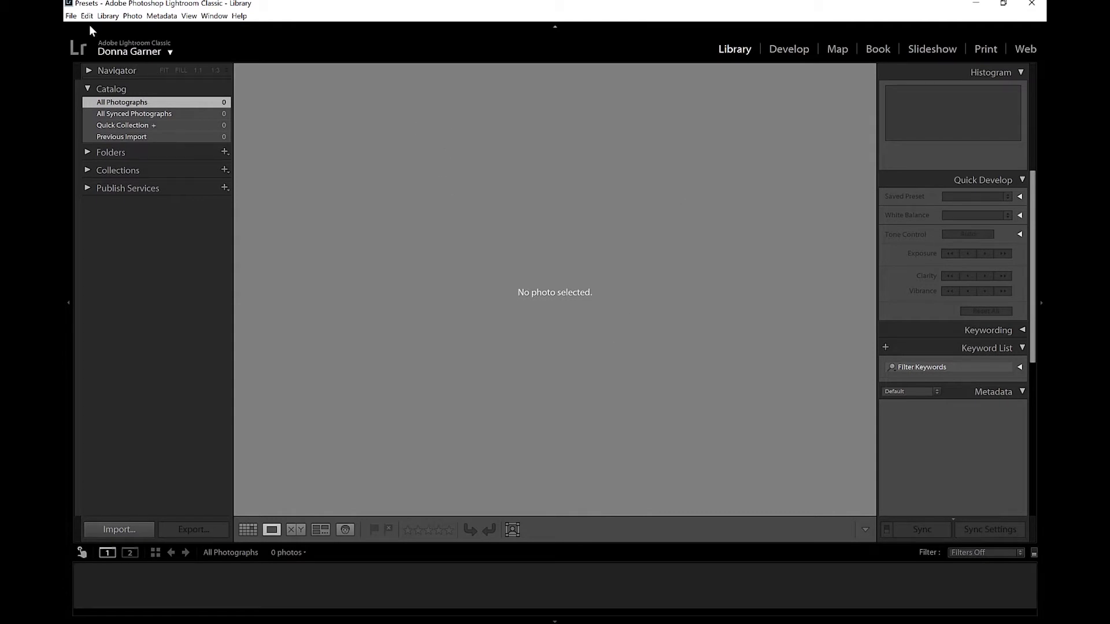
pyautogui.click(71, 15)
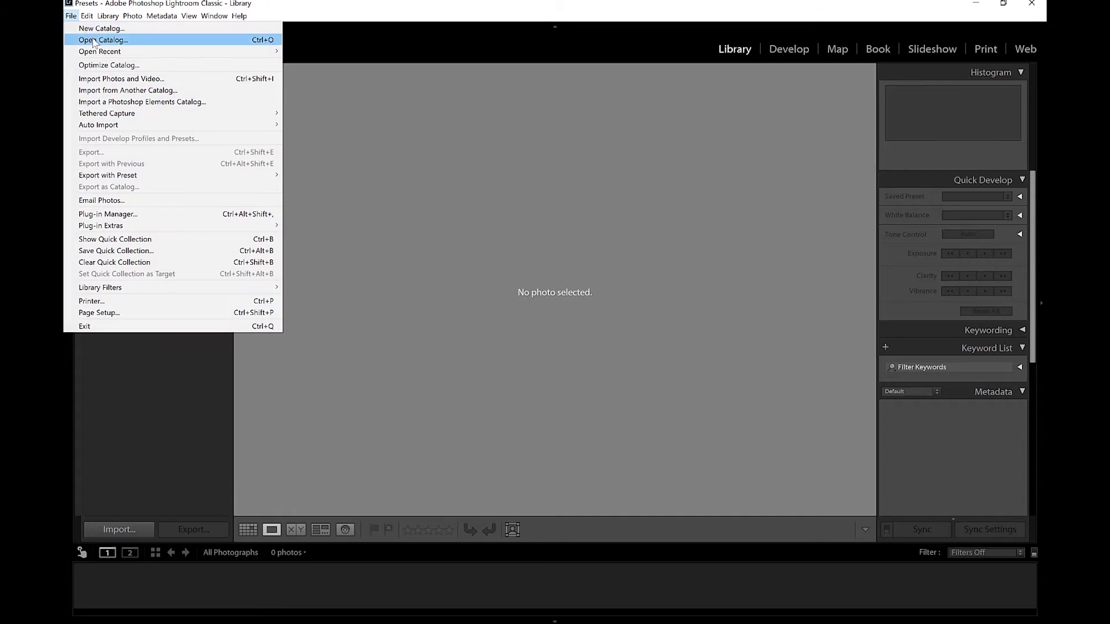
pyautogui.click(454, 184)
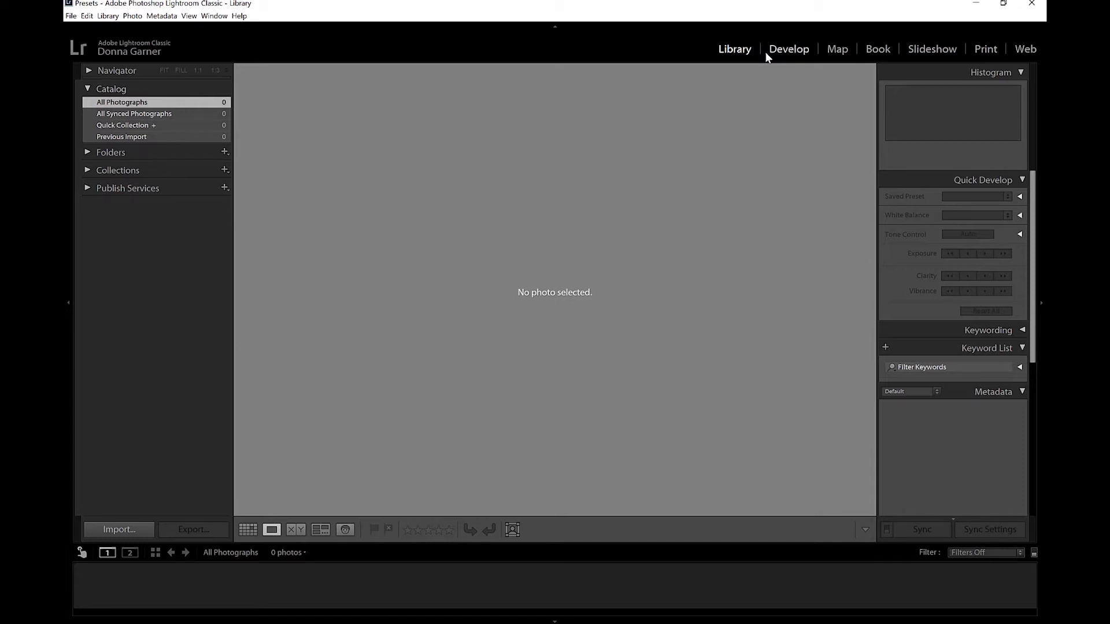
# - Drag BleachFilm_RAW.arw from Downloads into the Import dialog and import it
pyautogui.click(116, 530)
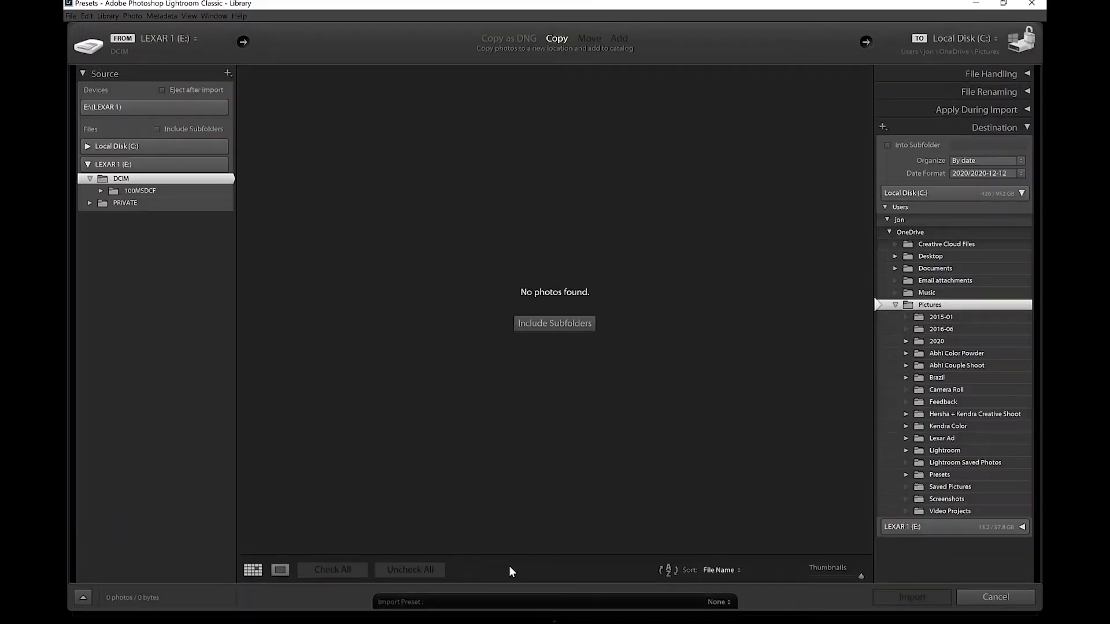
pyautogui.press('super+e')
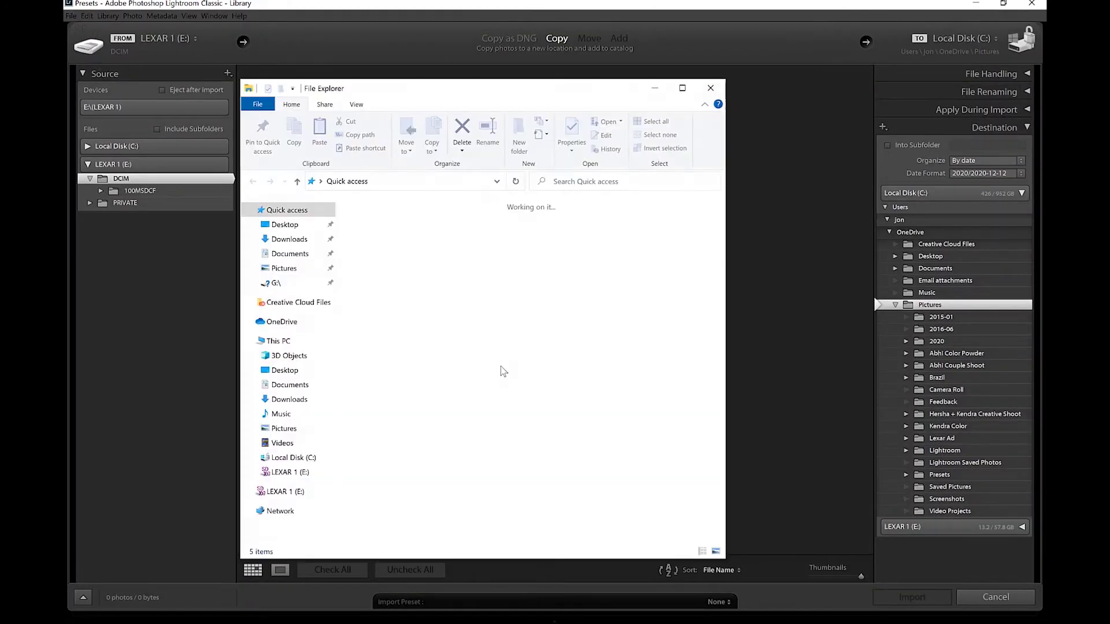
pyautogui.click(288, 242)
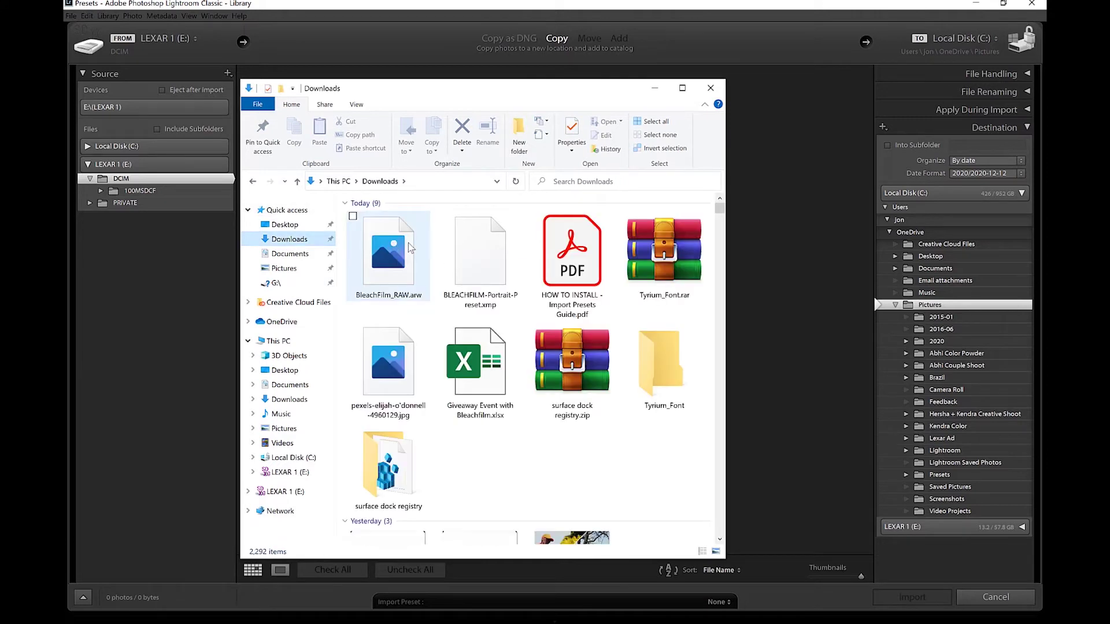
pyautogui.click(395, 272)
pyautogui.moveTo(395, 272); pyautogui.dragTo(766, 237)
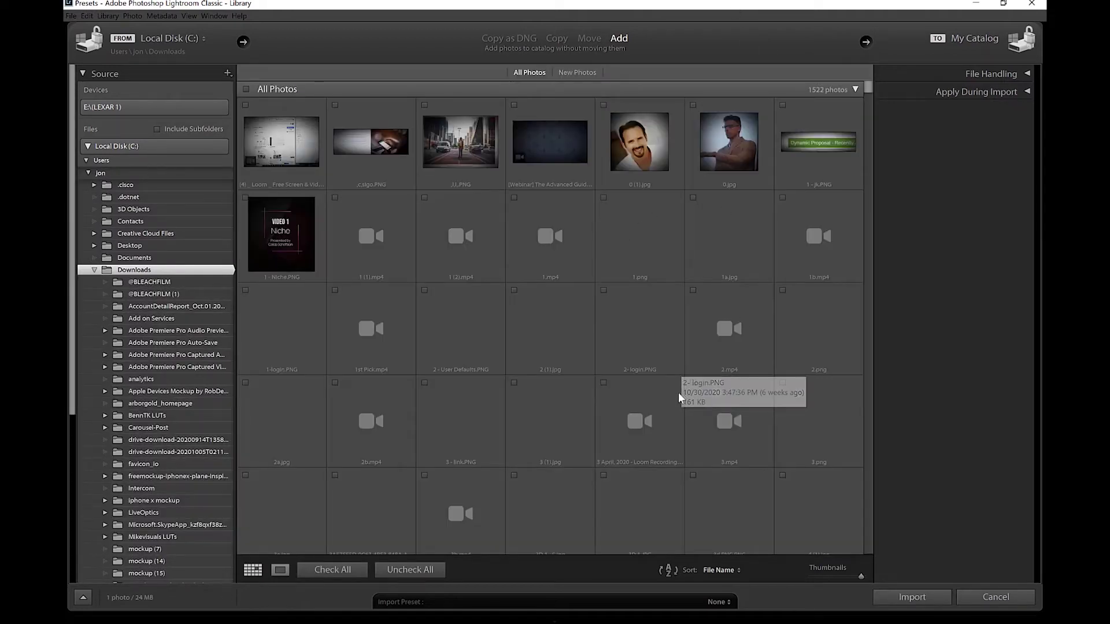
pyautogui.click(912, 597)
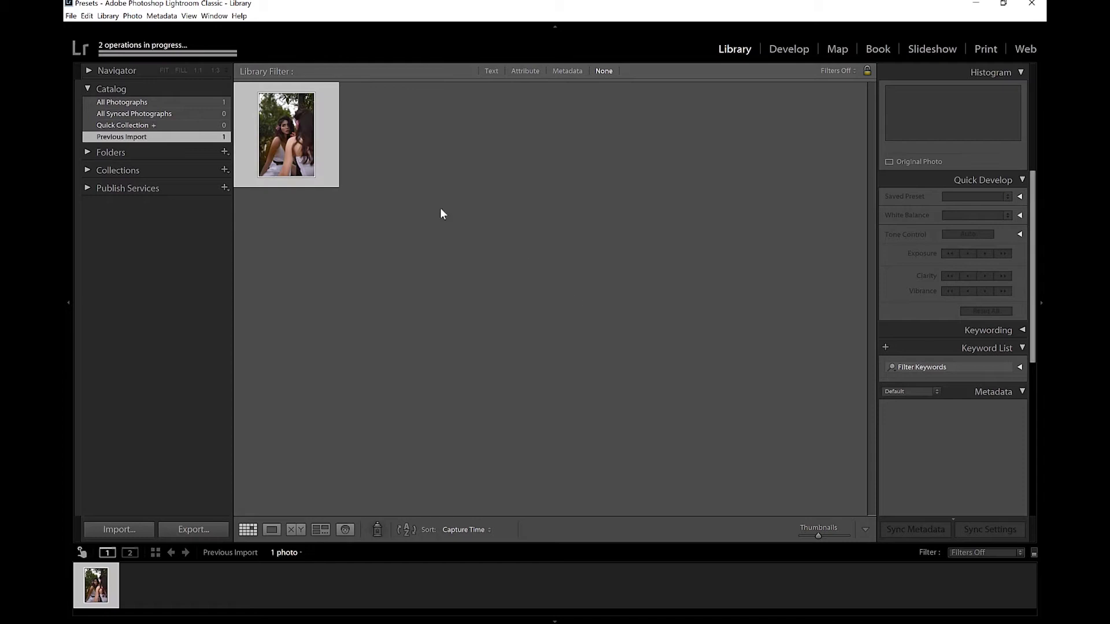
# - Open the portrait in Develop and check it at 1:1 zoom, then back at Fit
pyautogui.doubleClick(286, 134)
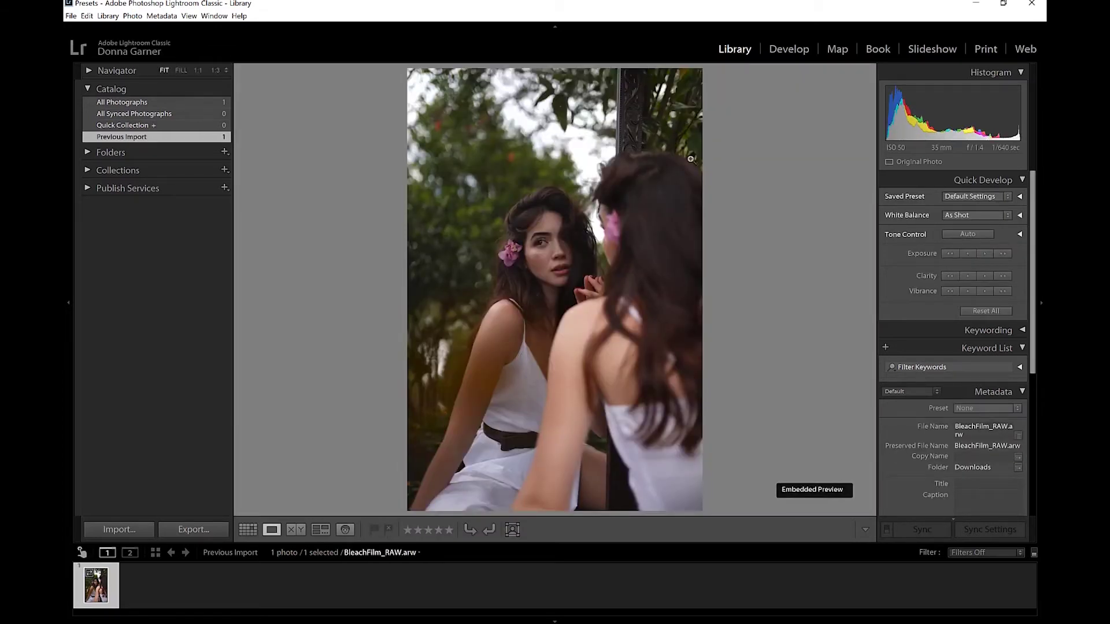
pyautogui.click(783, 50)
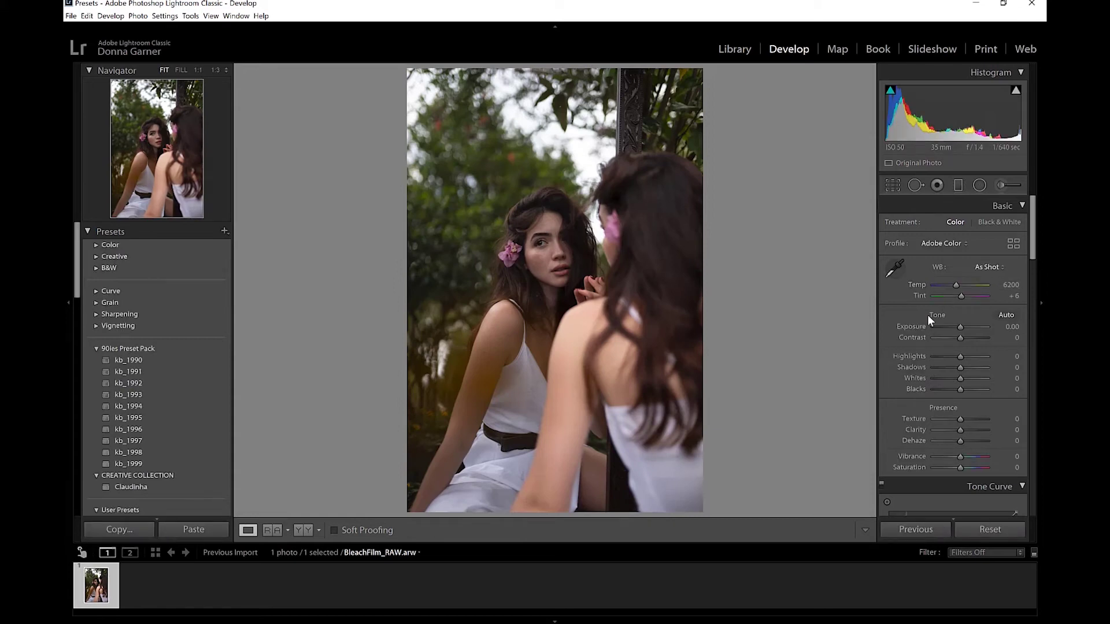
pyautogui.scroll(-6, 927, 315)
pyautogui.scroll(-3, 940, 424)
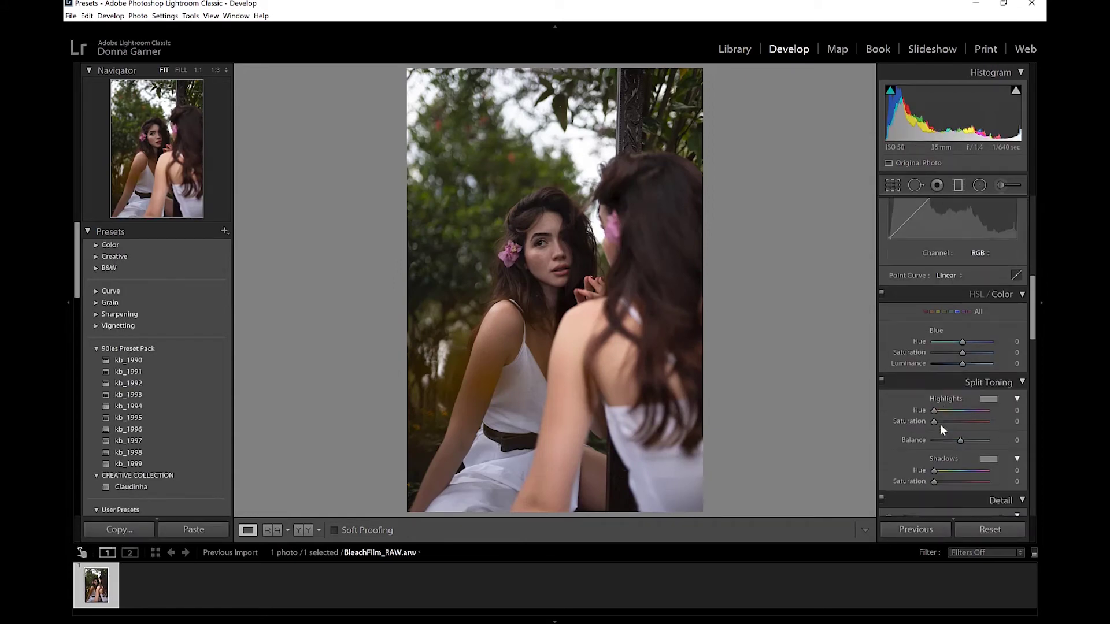
pyautogui.click(550, 238)
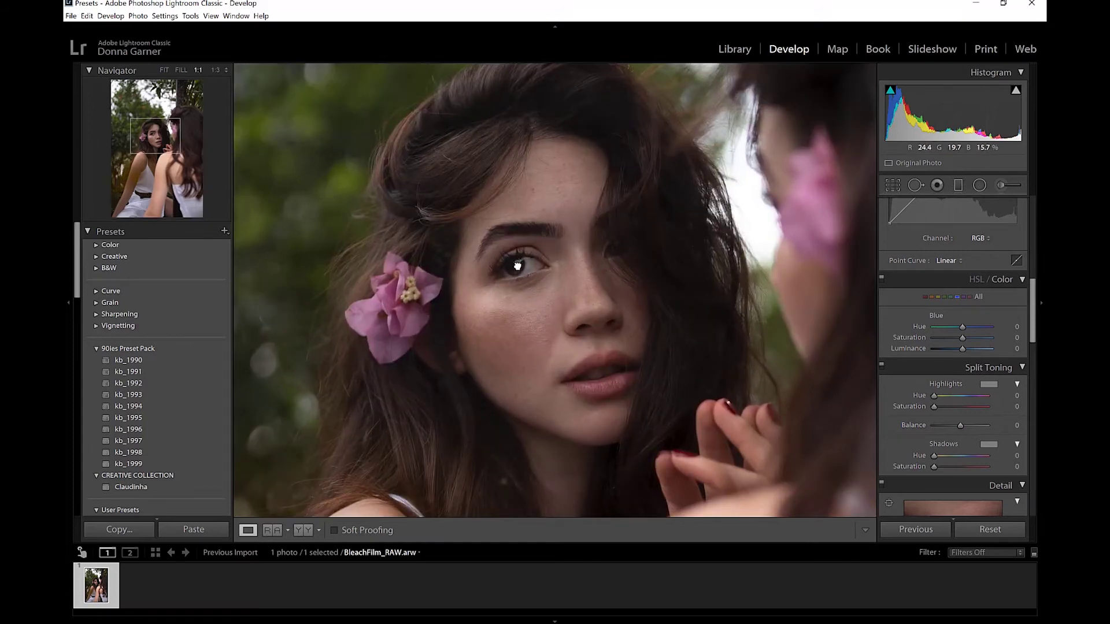
pyautogui.click(517, 267)
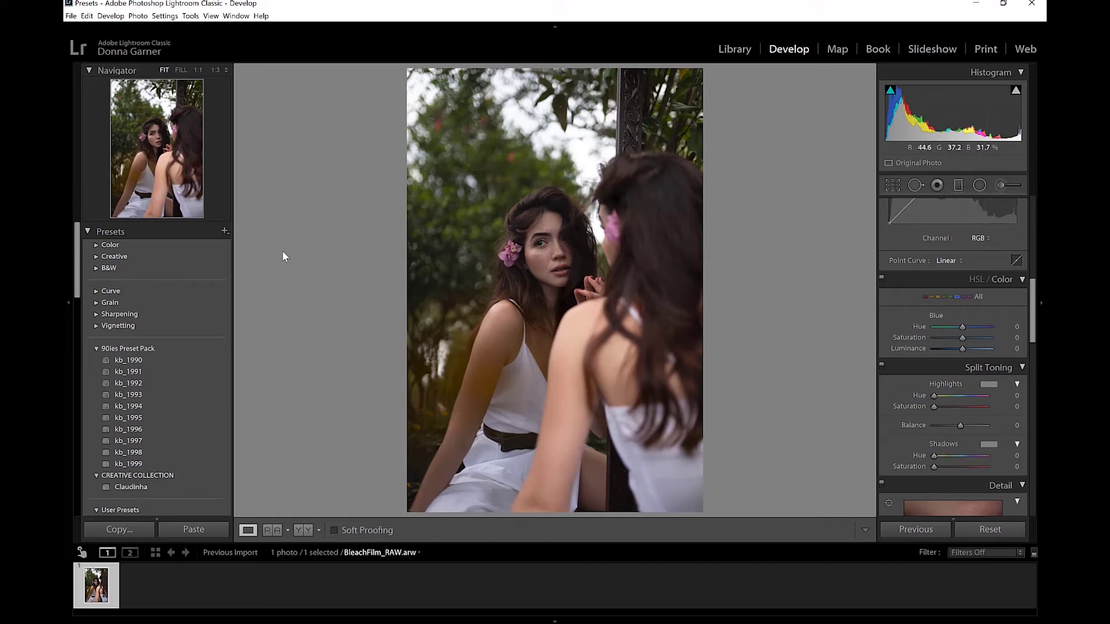
# - Collapse and re-expand the Presets list, then show its + menu of preset options
pyautogui.click(225, 230)
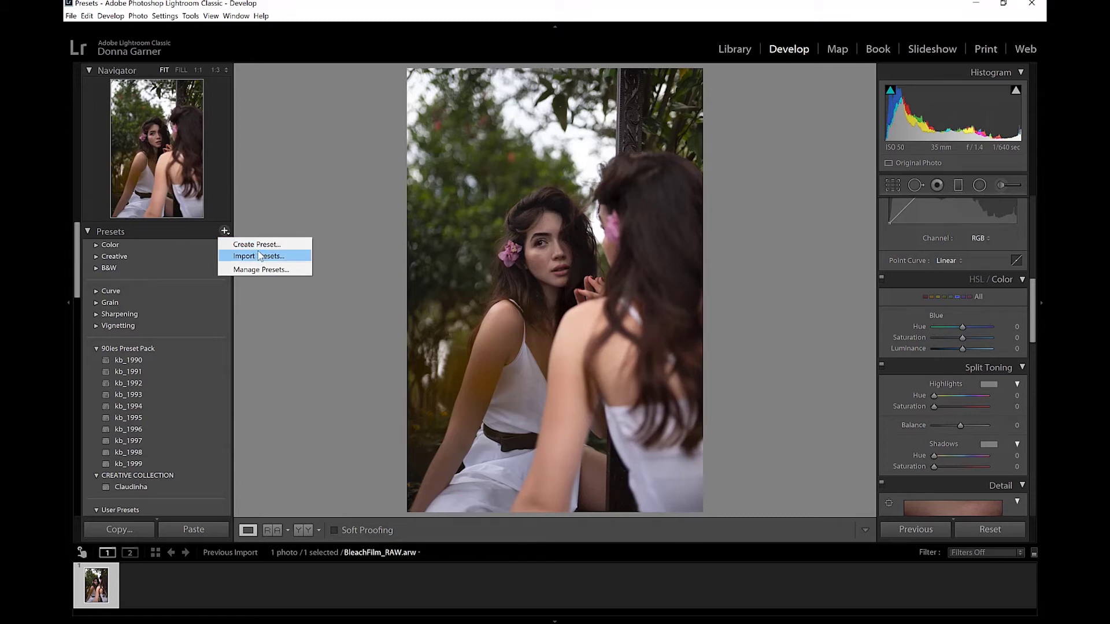
pyautogui.click(85, 229)
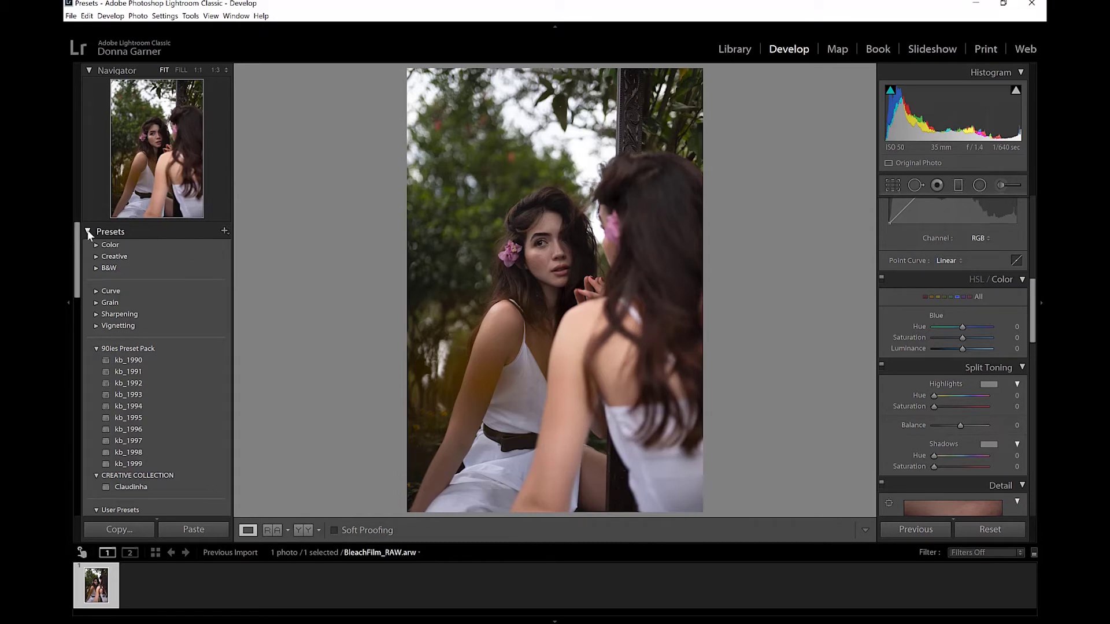
pyautogui.click(89, 232)
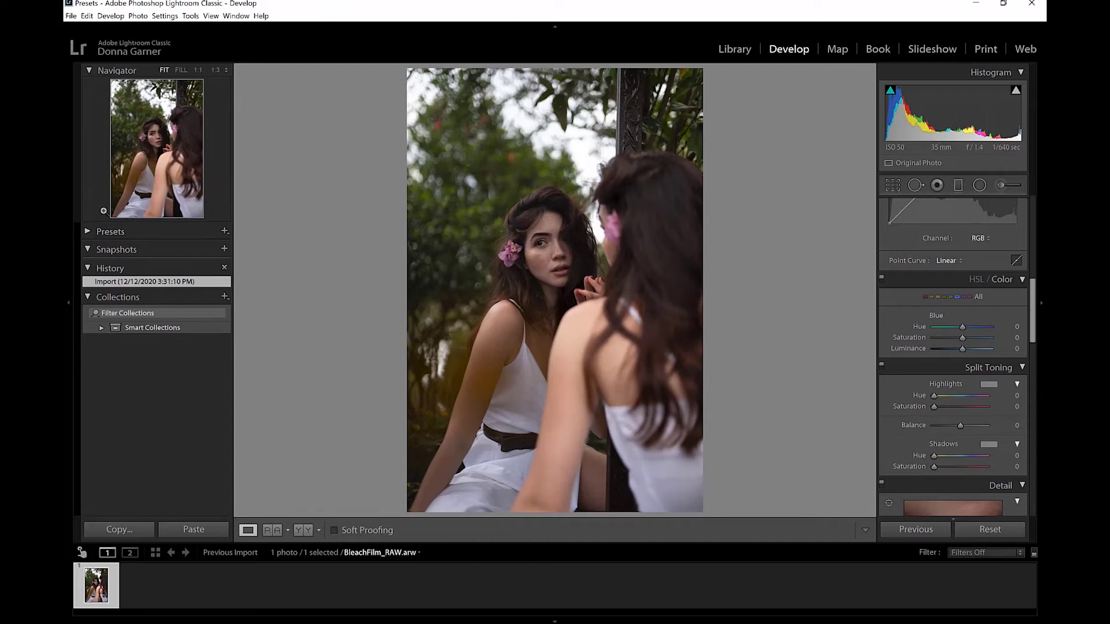
pyautogui.click(86, 231)
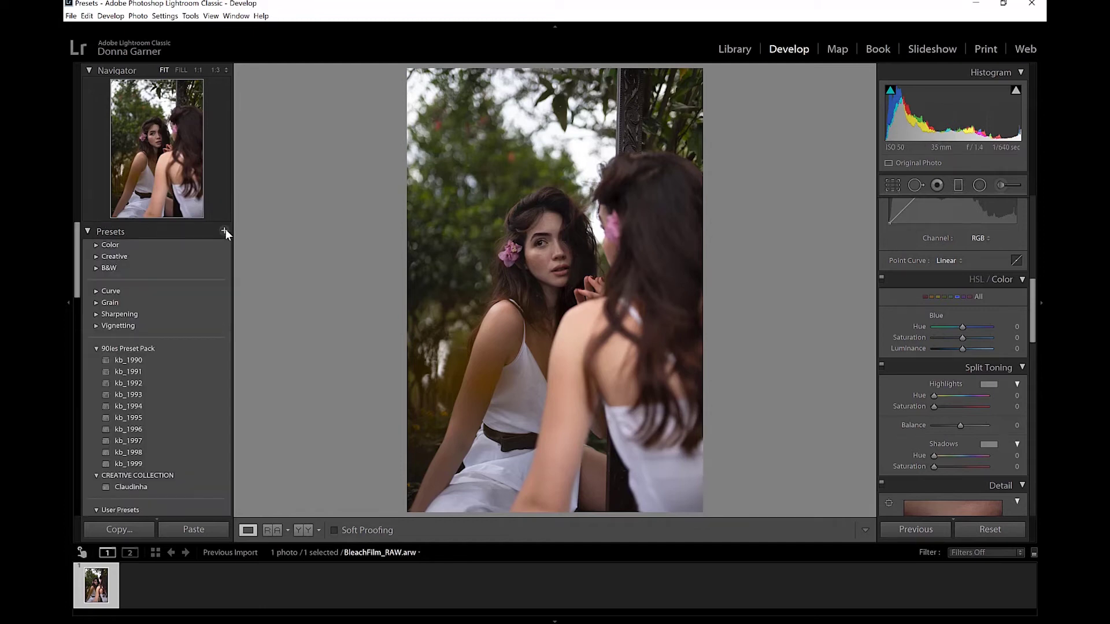
pyautogui.click(225, 231)
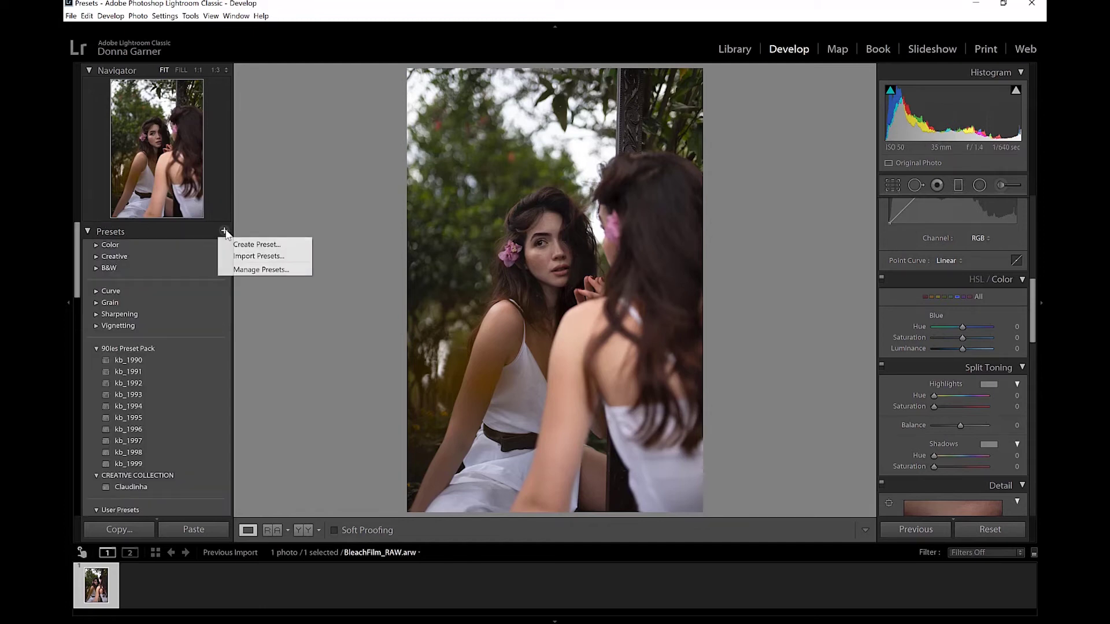
# - Import BLEACHFILM-Portrait-Preset.xmp from the Downloads folder using Import Presets
pyautogui.click(269, 256)
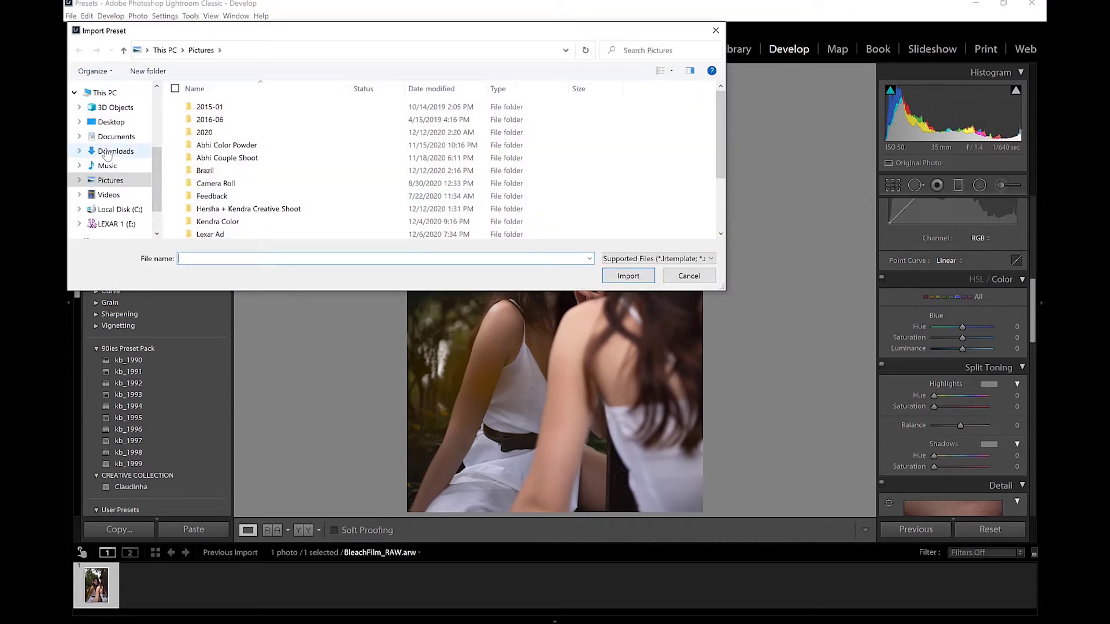
pyautogui.click(110, 151)
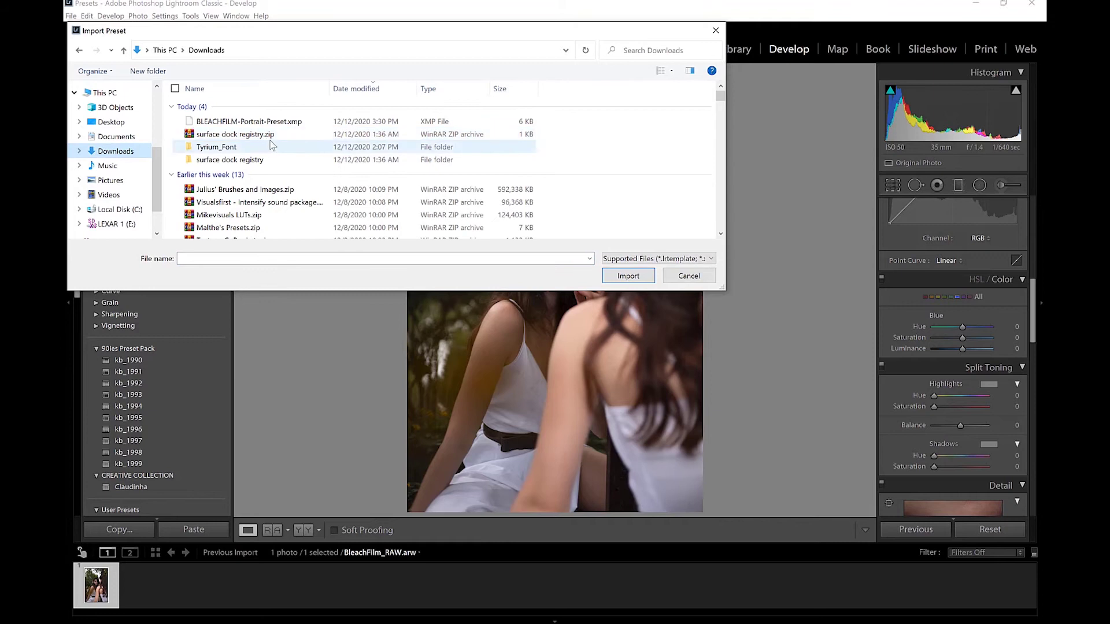
pyautogui.click(315, 128)
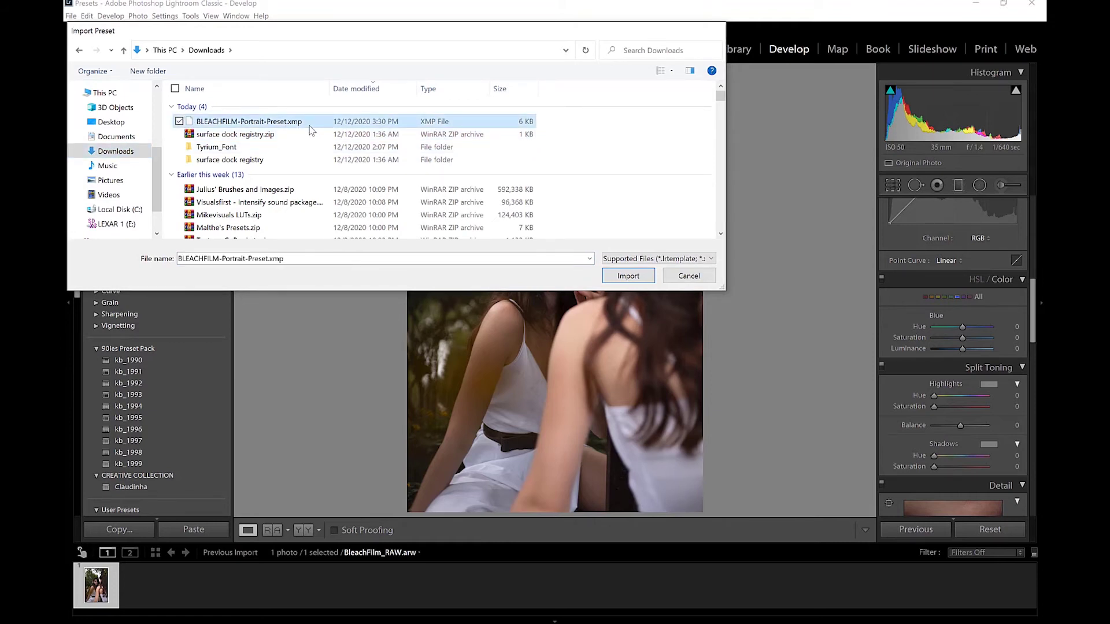
pyautogui.doubleClick(310, 126)
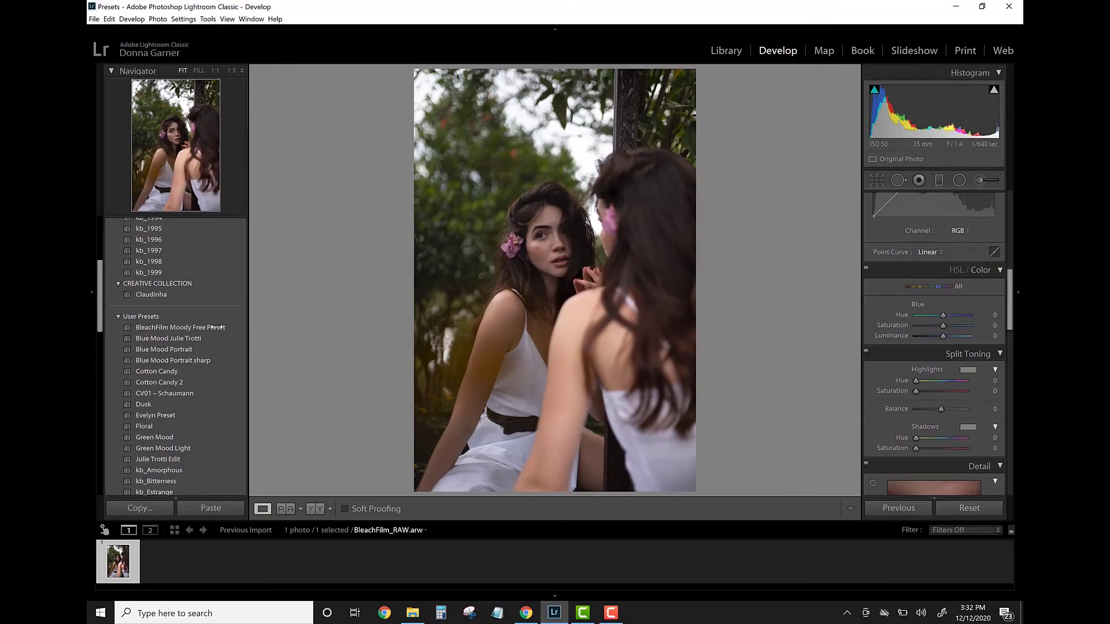
# - Apply BleachFilm Moody Free Preset from User Presets and compare before/after with \
pyautogui.click(215, 328)
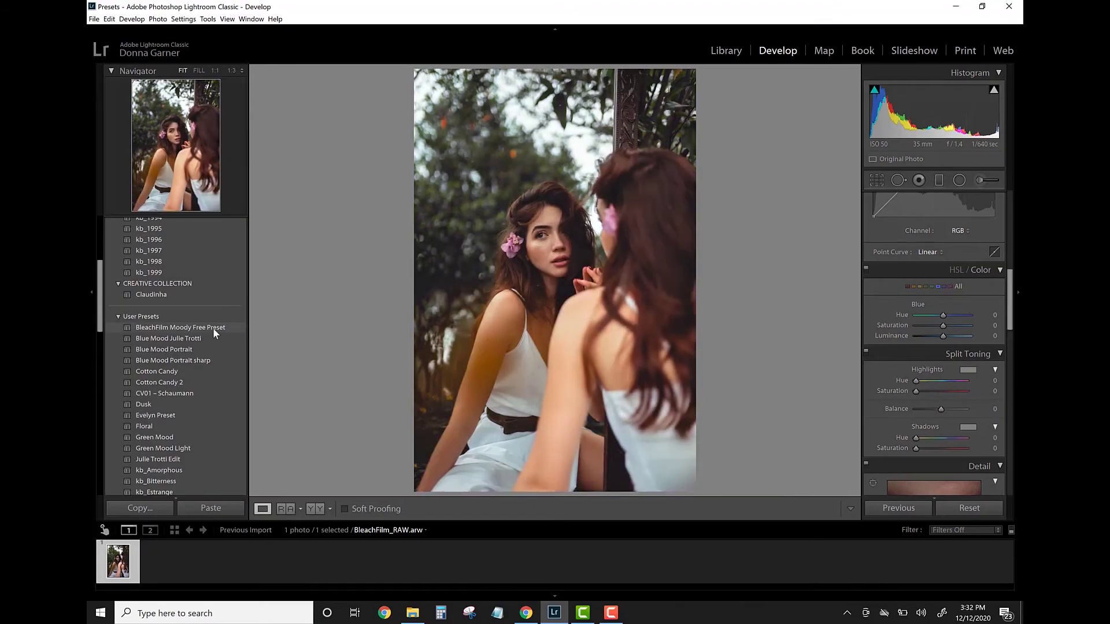
pyautogui.click(213, 328)
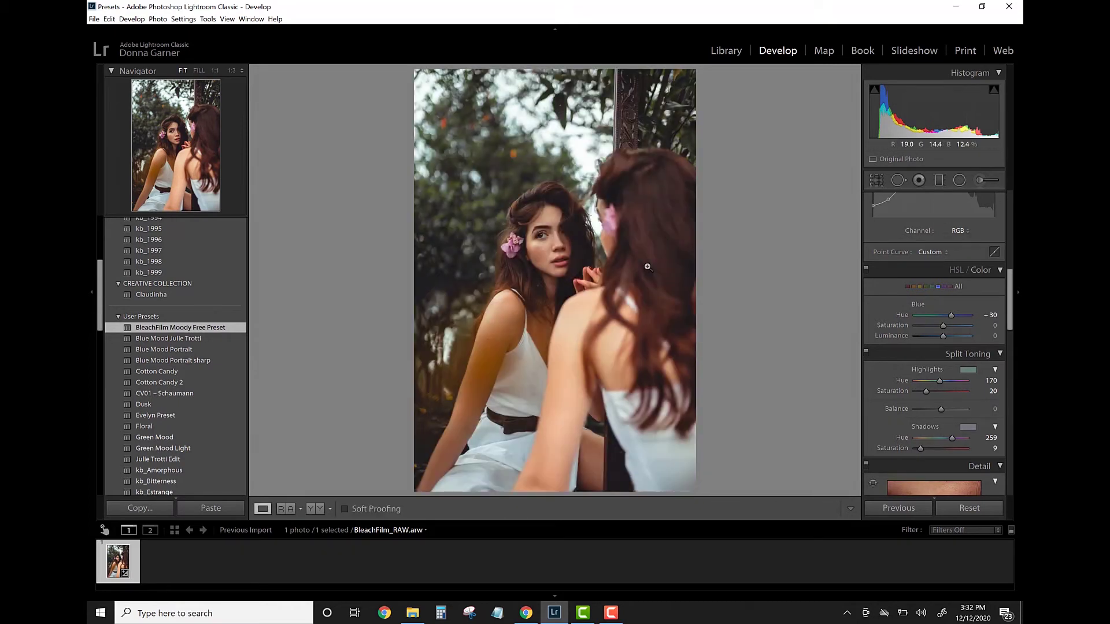
pyautogui.press('\\')
pyautogui.press('\\')
pyautogui.press('\\')
pyautogui.press('\\')
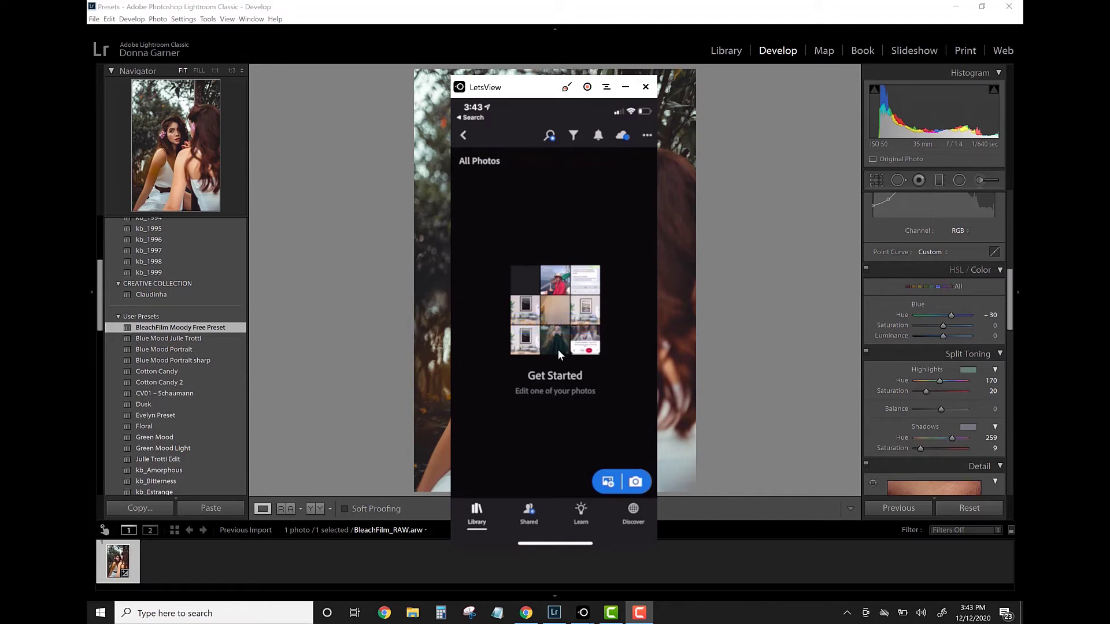
# - Go to BleachFilm Presets > Download Preset Here > Mobile - Lightroom App in Google Drive
pyautogui.click(527, 612)
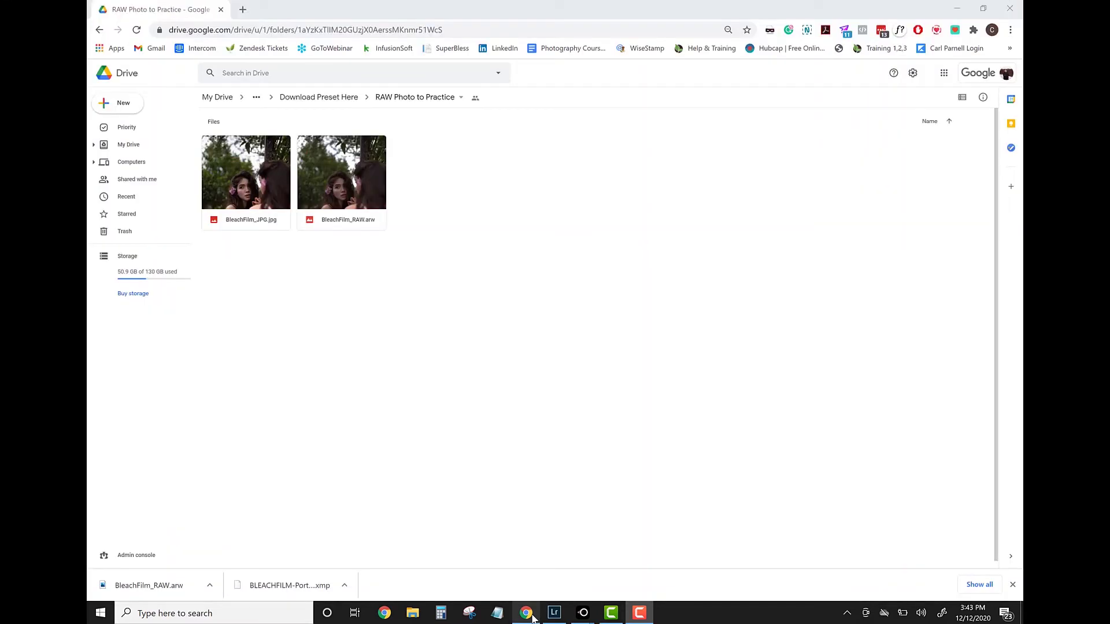
pyautogui.click(321, 108)
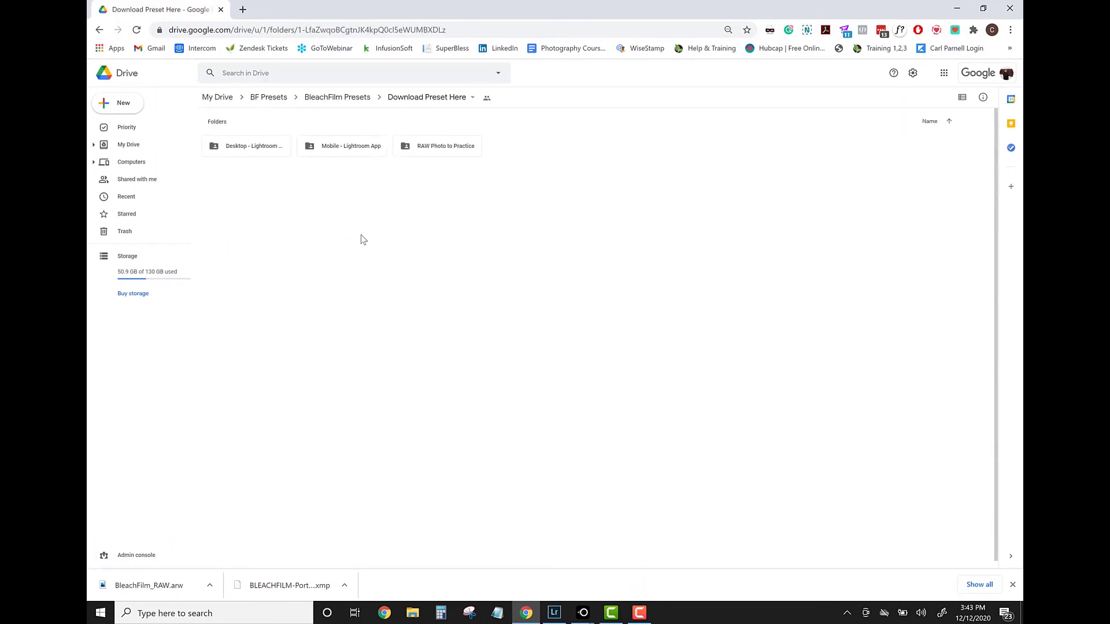
pyautogui.click(334, 98)
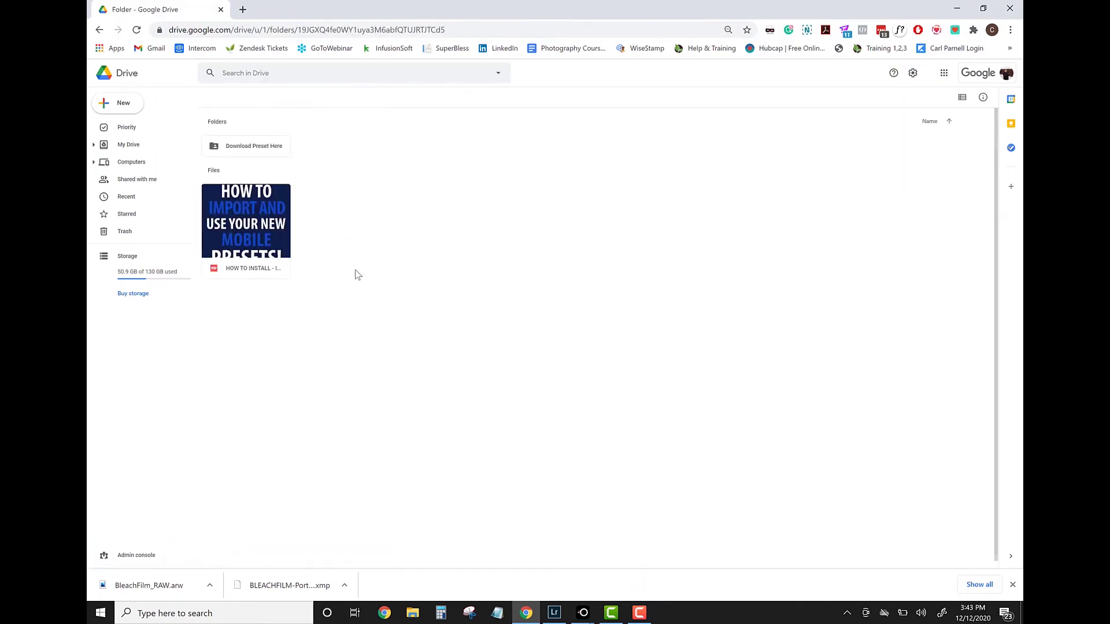
pyautogui.doubleClick(248, 148)
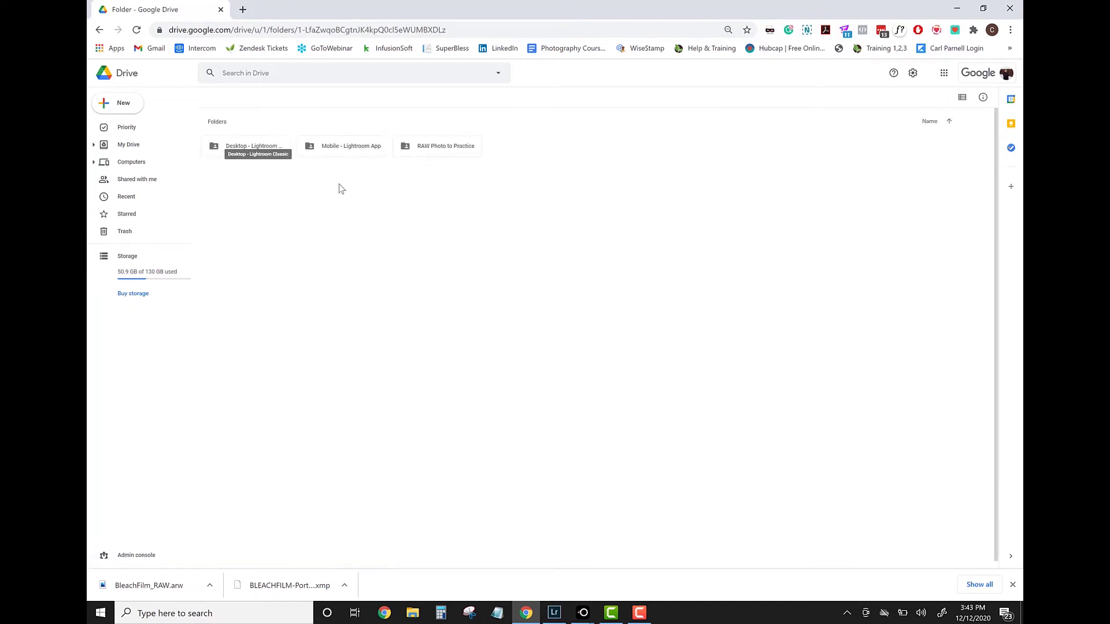
pyautogui.click(348, 152)
pyautogui.doubleClick(347, 151)
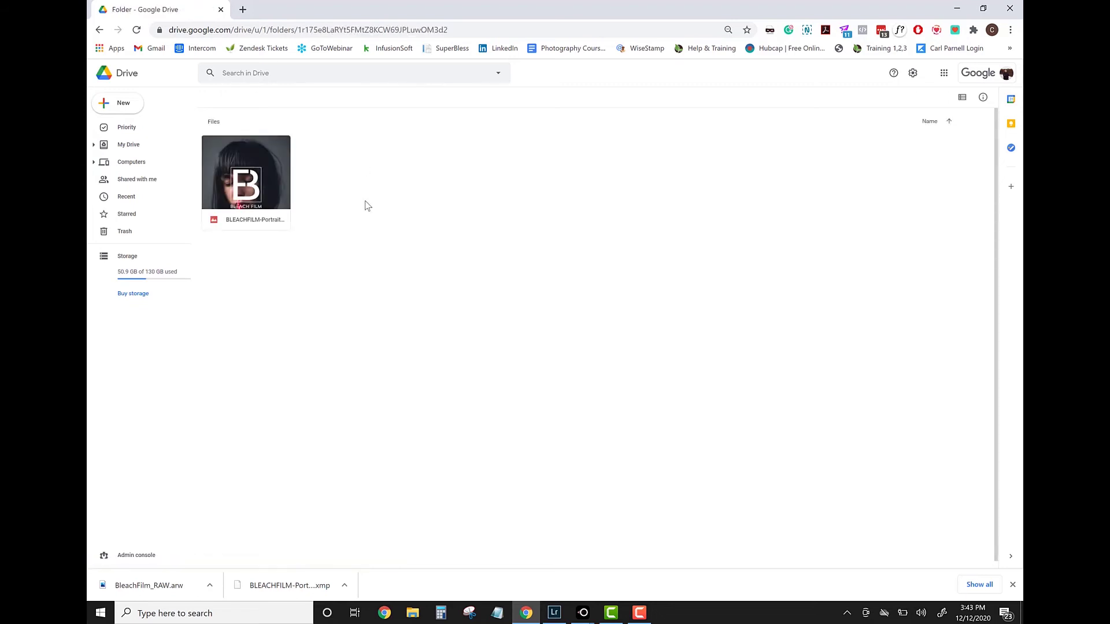
# - Show the BLEACHFILM preset file's options, then return to the mirrored phone in LetsView
pyautogui.rightClick(261, 184)
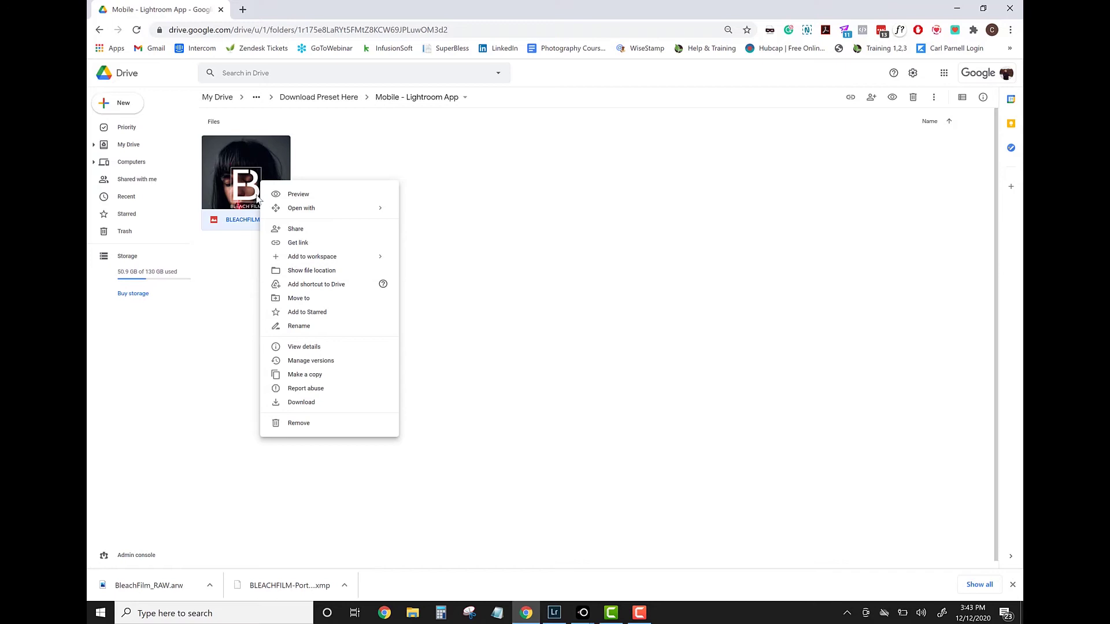
pyautogui.click(322, 165)
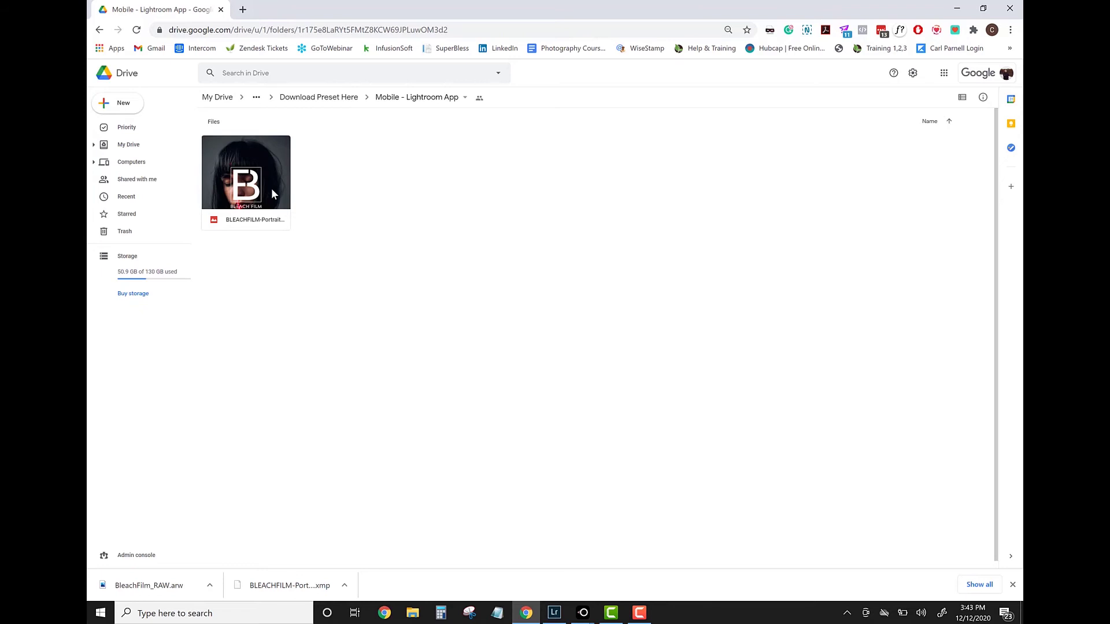
pyautogui.rightClick(272, 188)
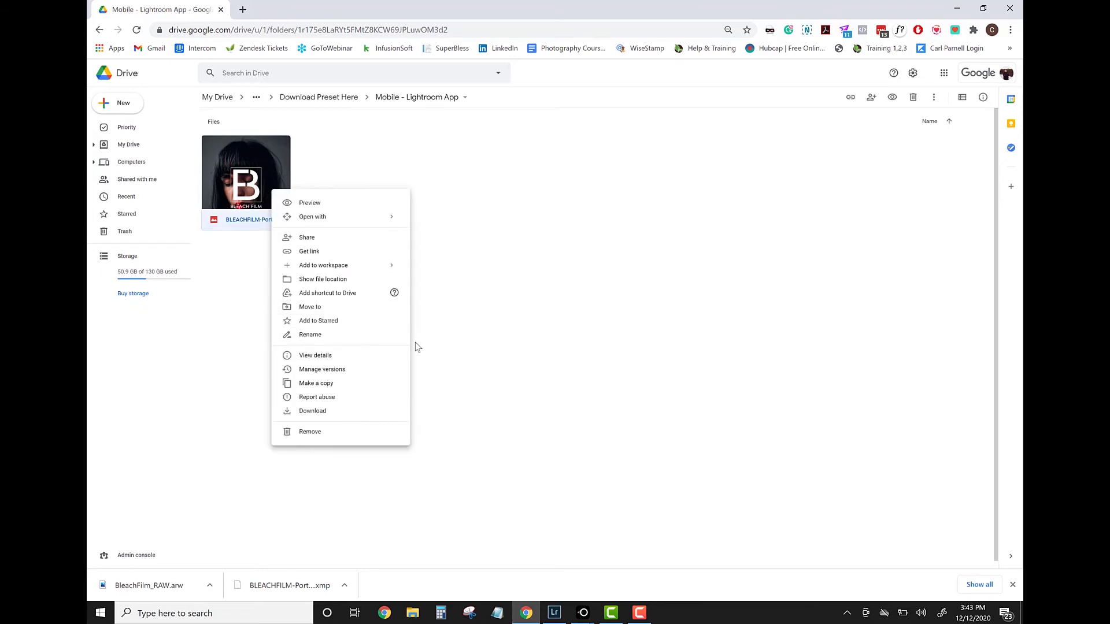
pyautogui.click(450, 348)
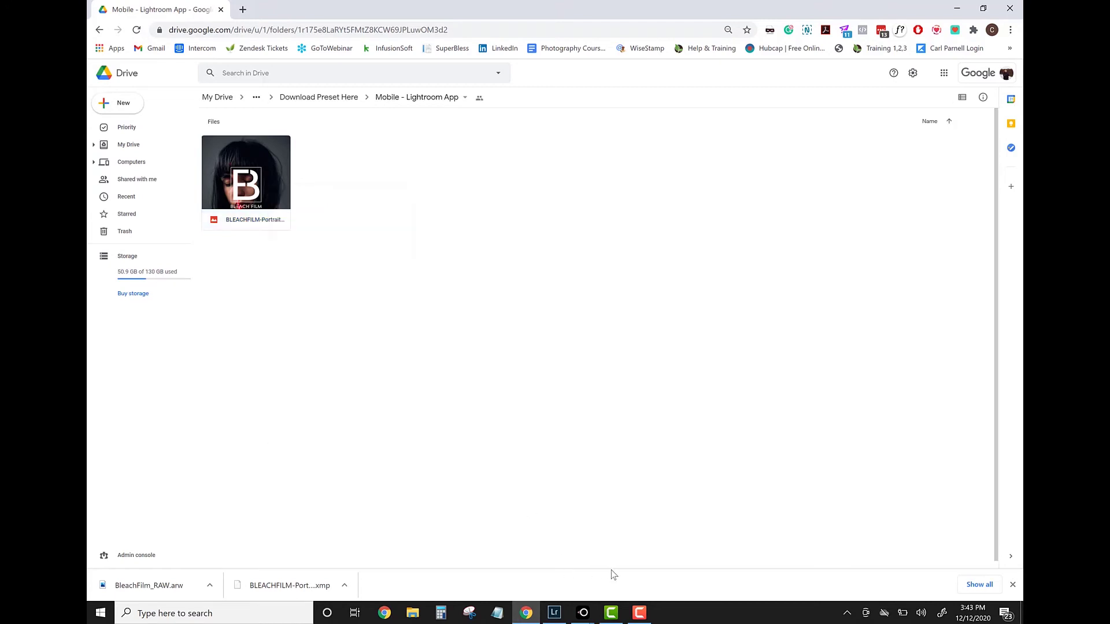
pyautogui.click(583, 613)
pyautogui.click(643, 567)
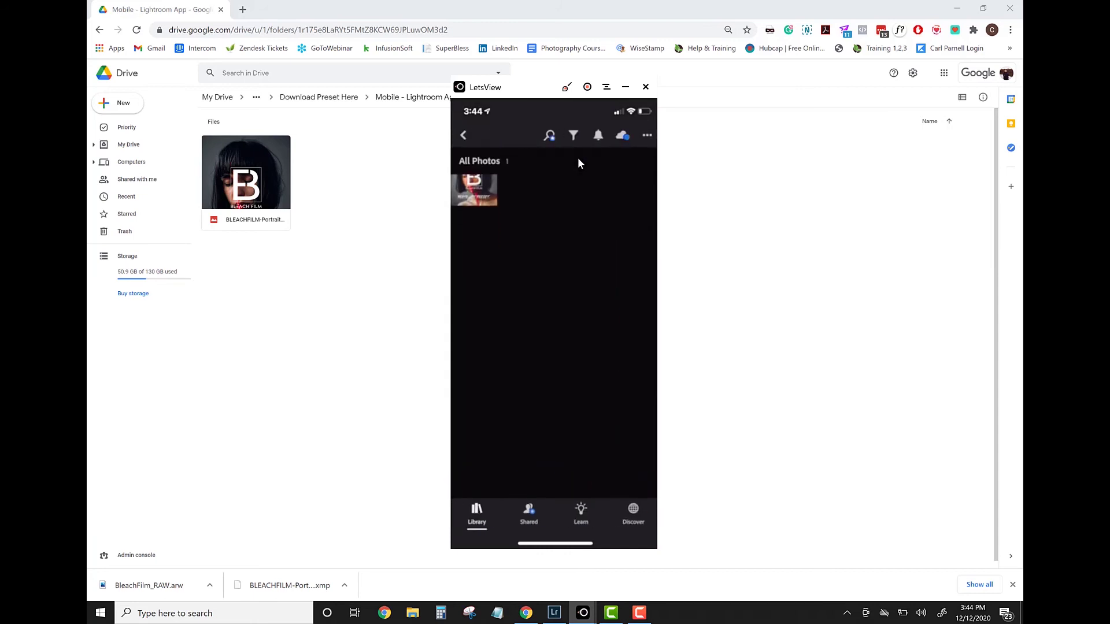
# - Select BleachFilm_JPG.jpg in RAW Photo to Practice, then switch back to LetsView
pyautogui.click(404, 191)
pyautogui.click(318, 98)
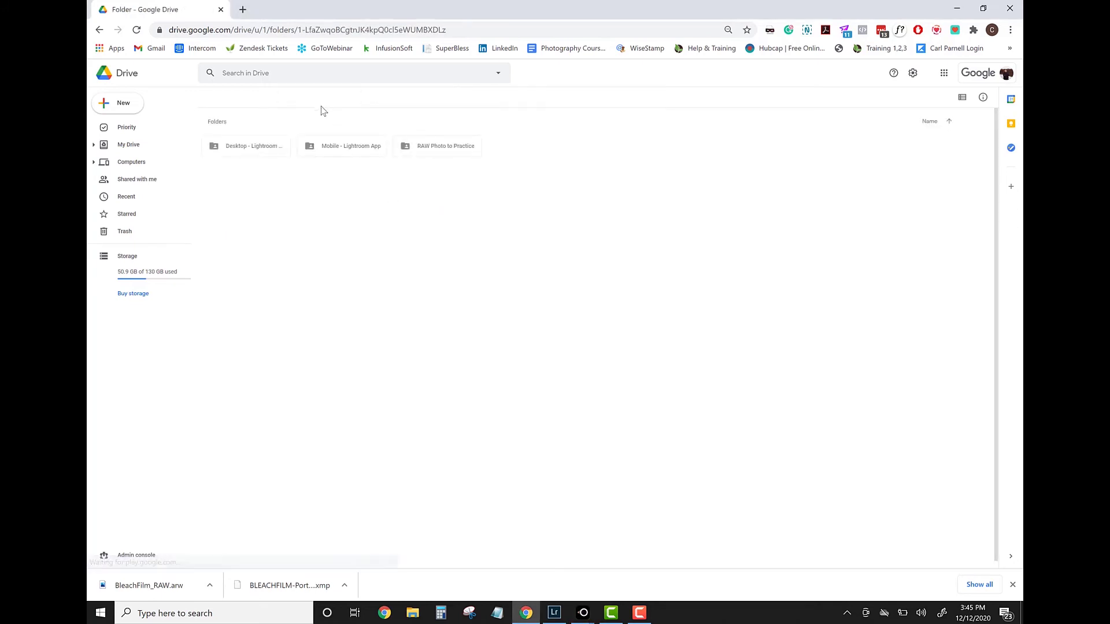
pyautogui.doubleClick(454, 153)
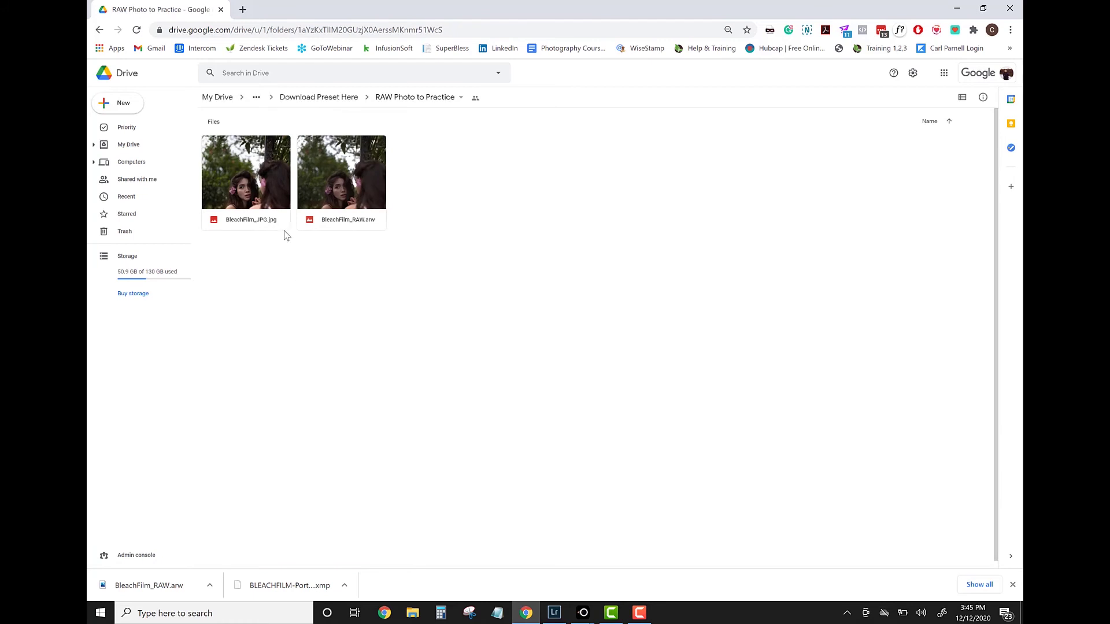
pyautogui.click(258, 180)
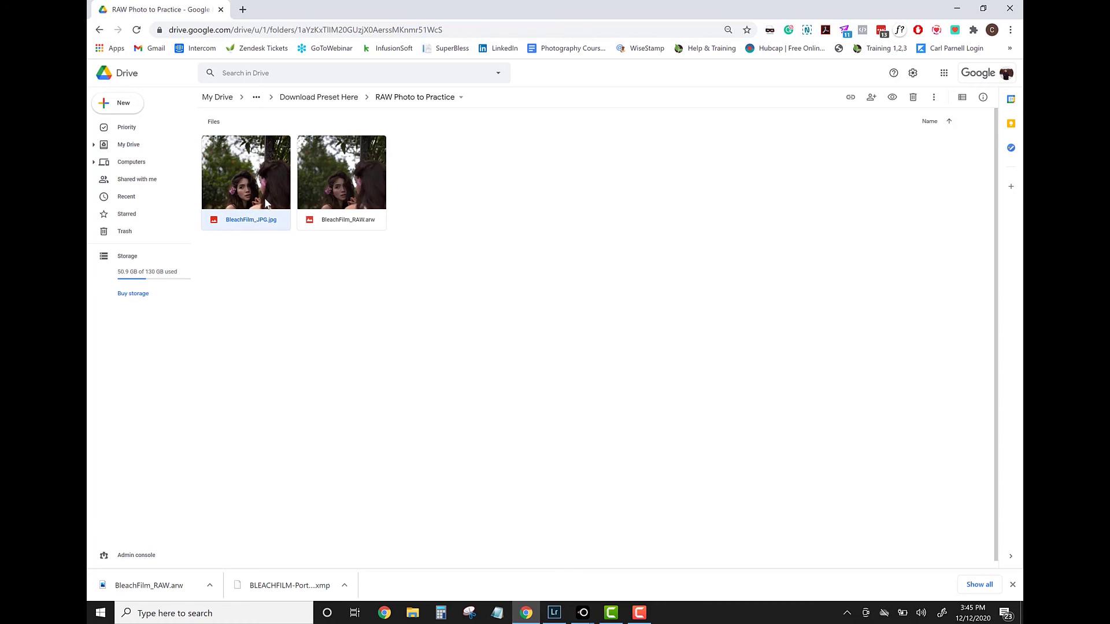
pyautogui.hotkey('alt', 'Tab')
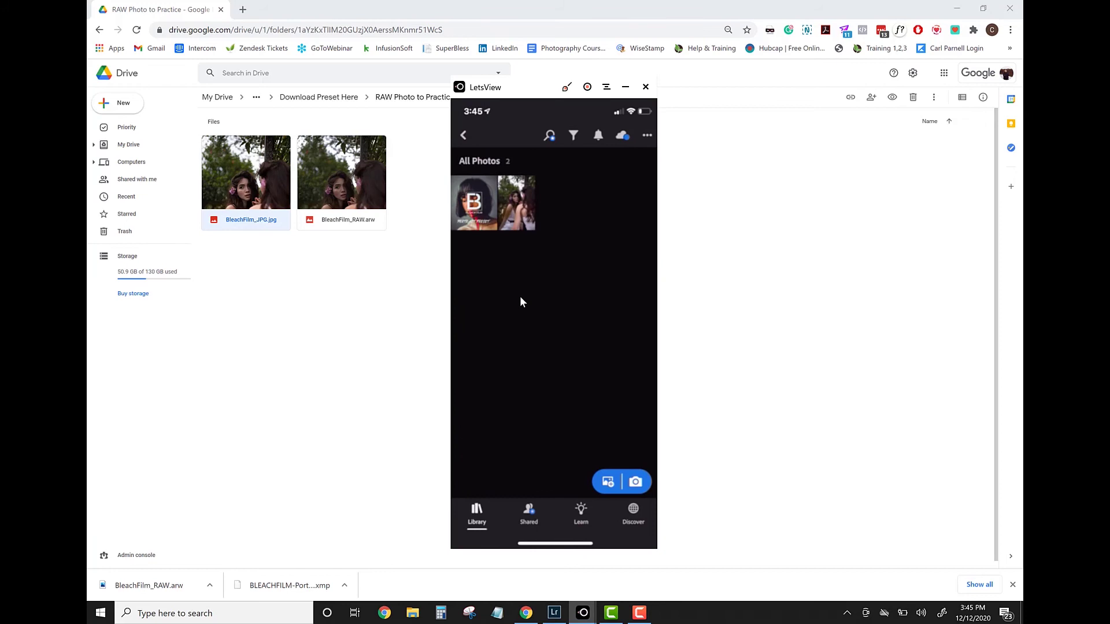